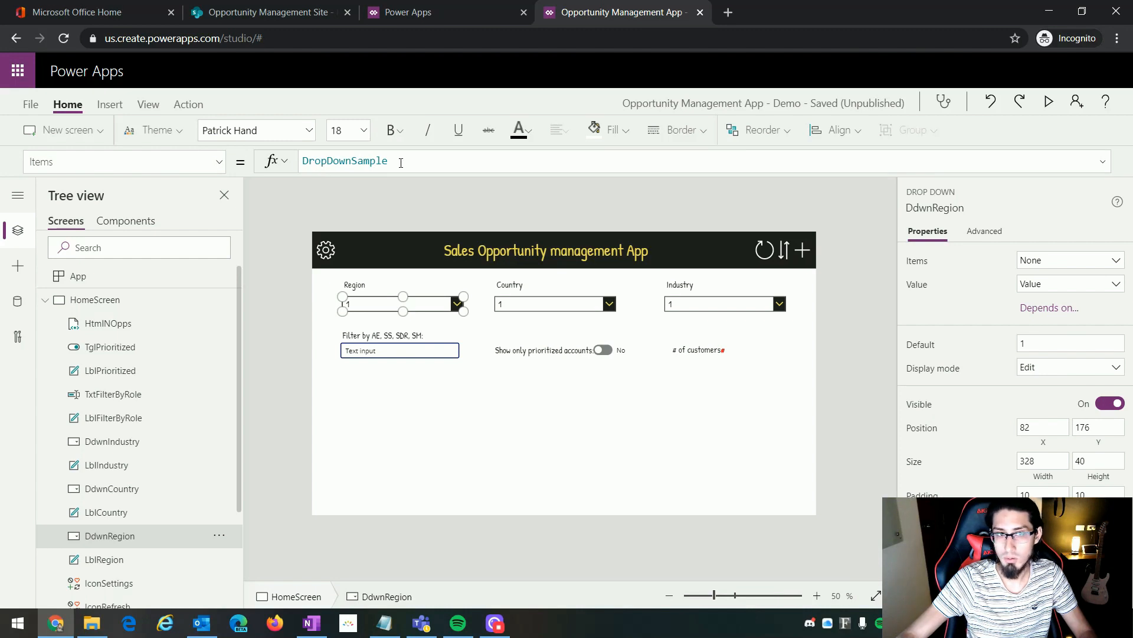
Set the Region drop-down's Items to the fixed table ["EMEA","AMER","APAC"]
drag(401, 163, 300, 162)
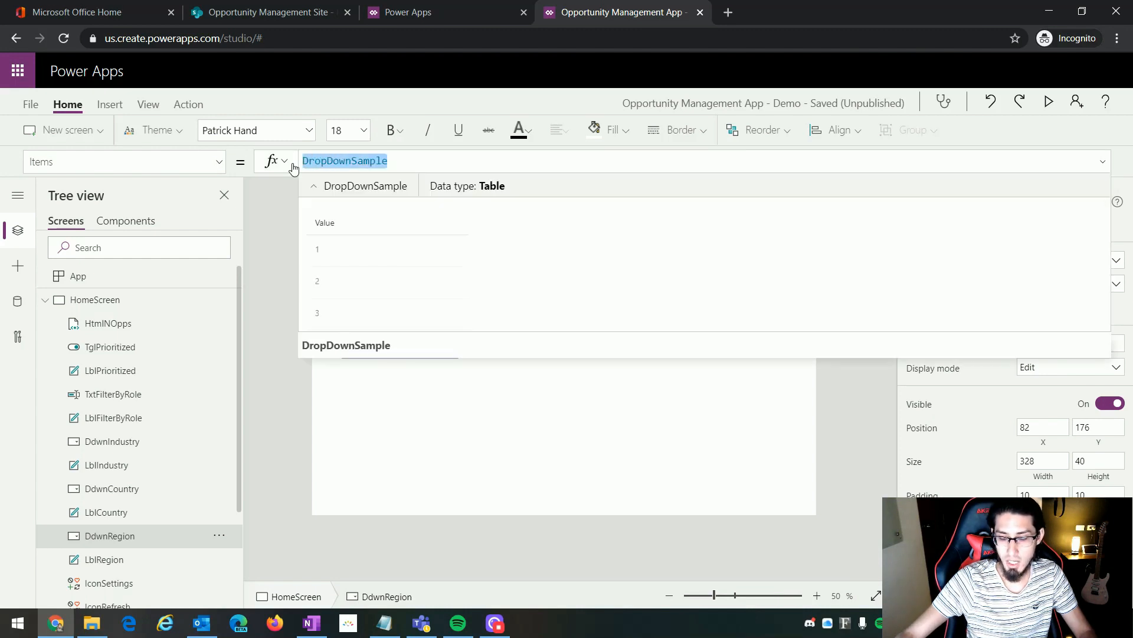
key(BackSpace)
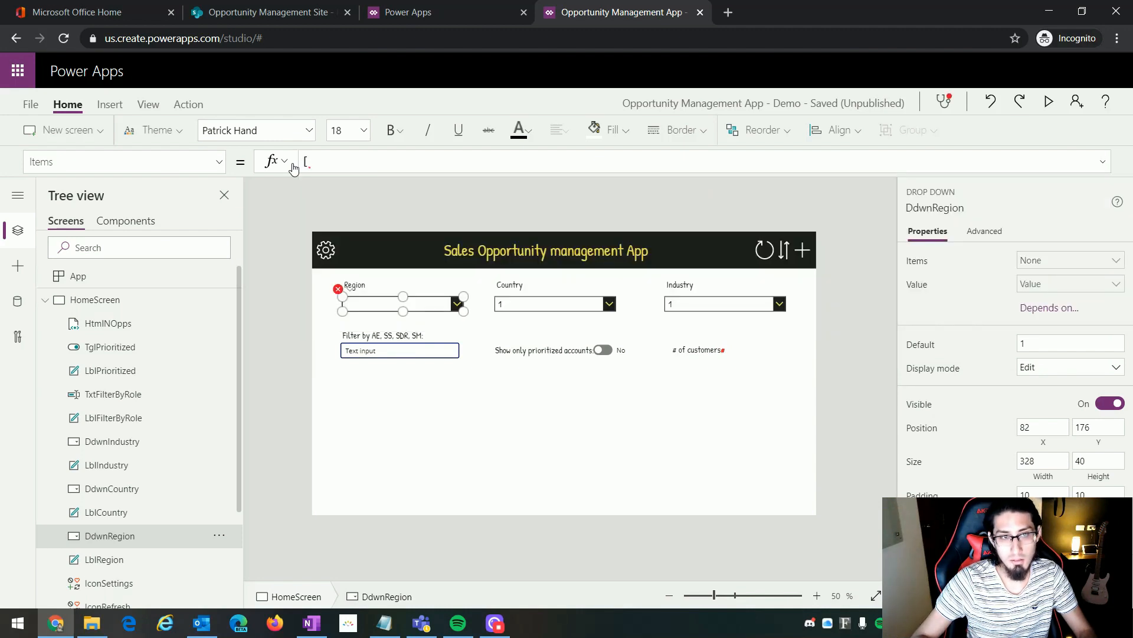
key(Left)
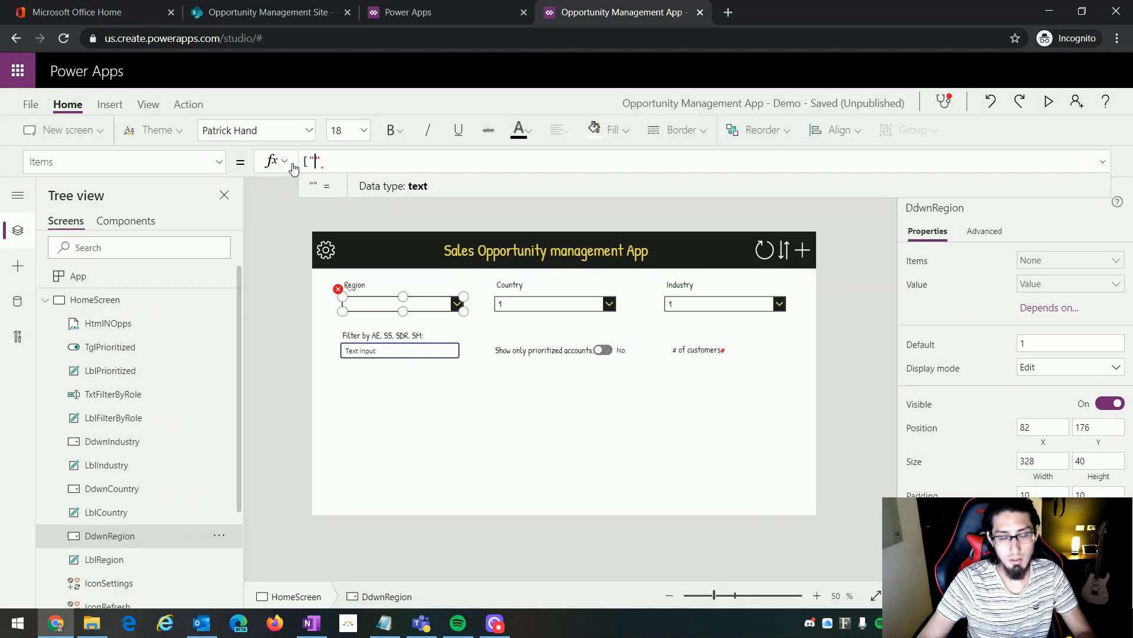
text(EMEA)
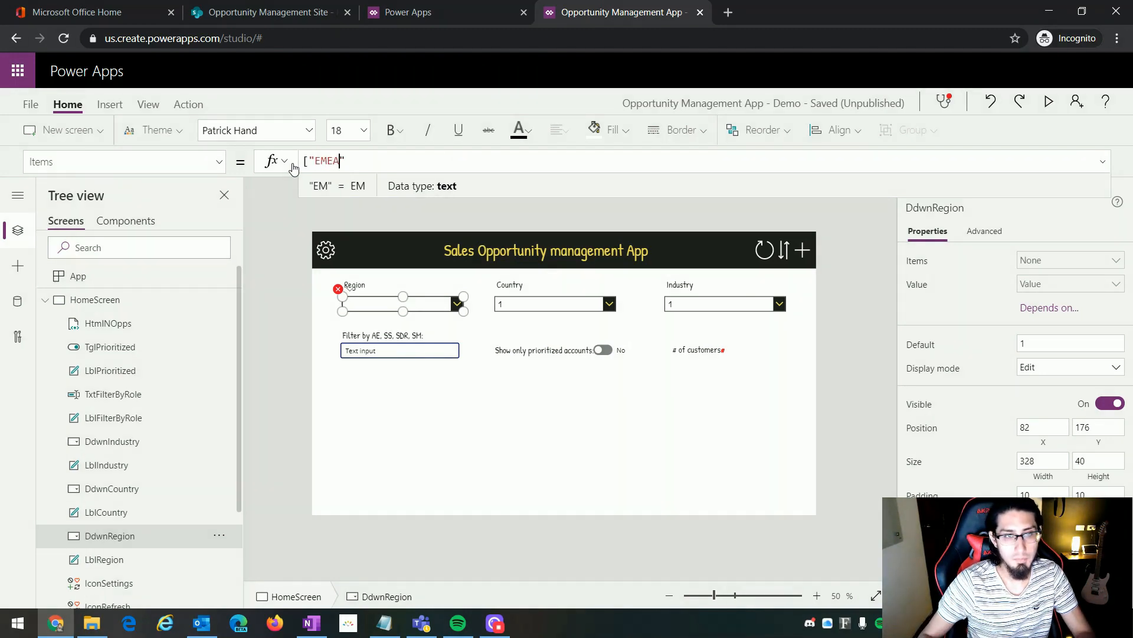
key(Right)
text(,"AMER","APAC"])
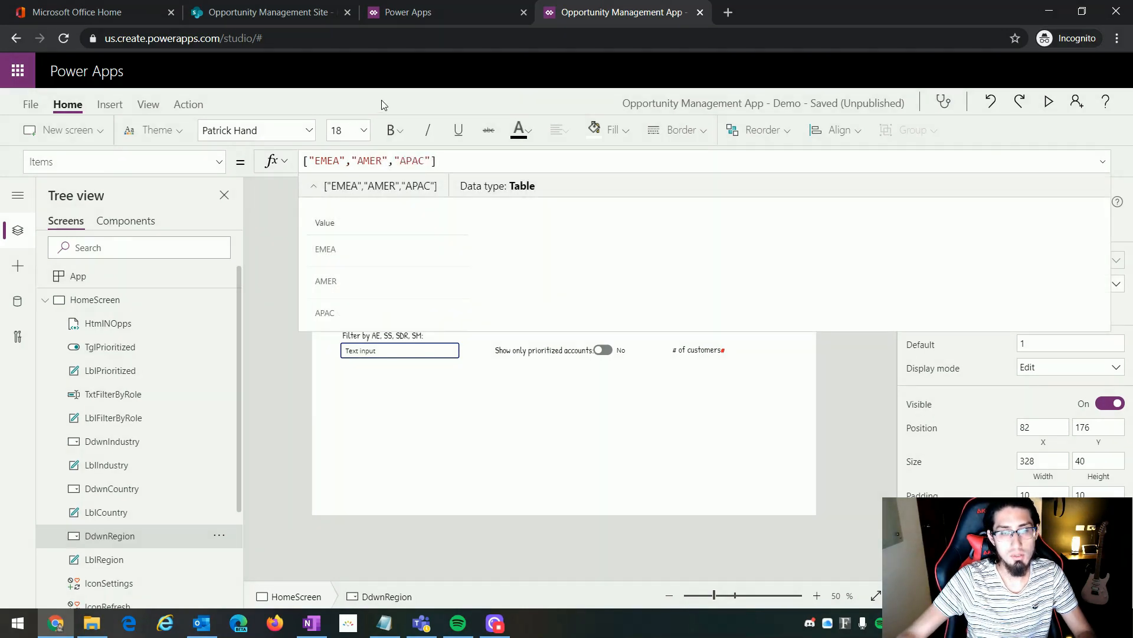
click(486, 460)
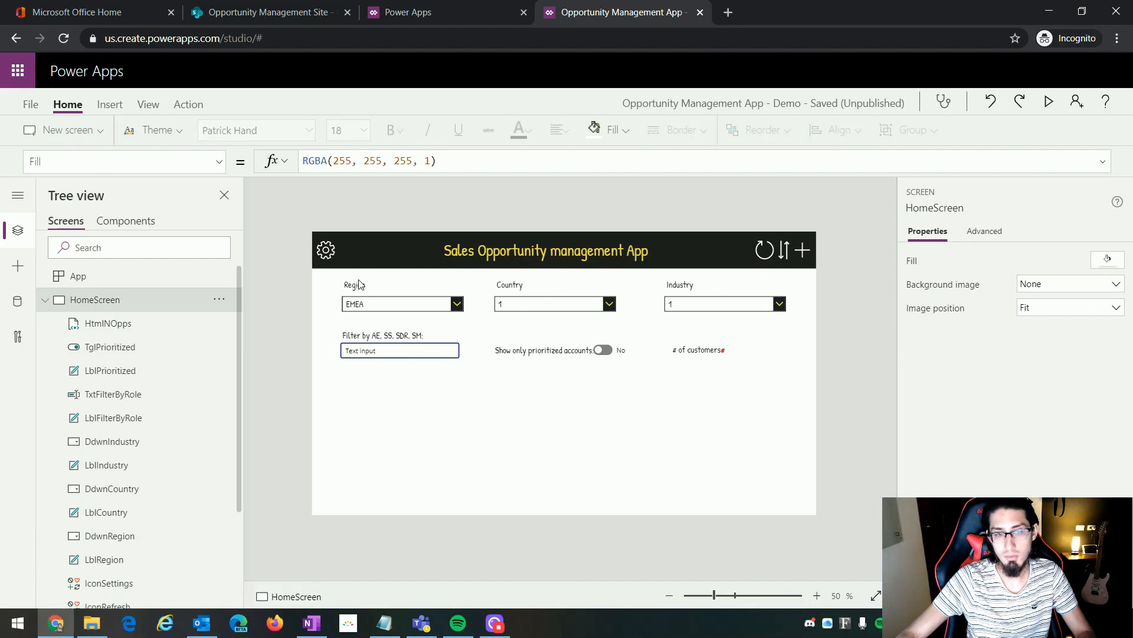
Preview the app, check the Region drop-down's choices, and return to editing
click(1049, 101)
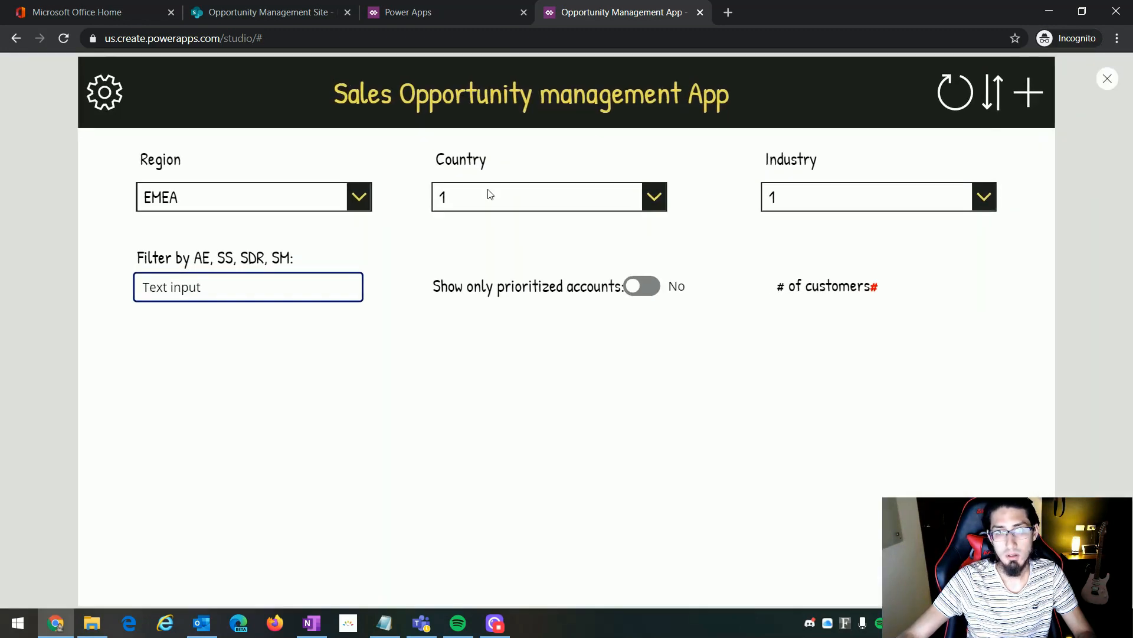
click(305, 193)
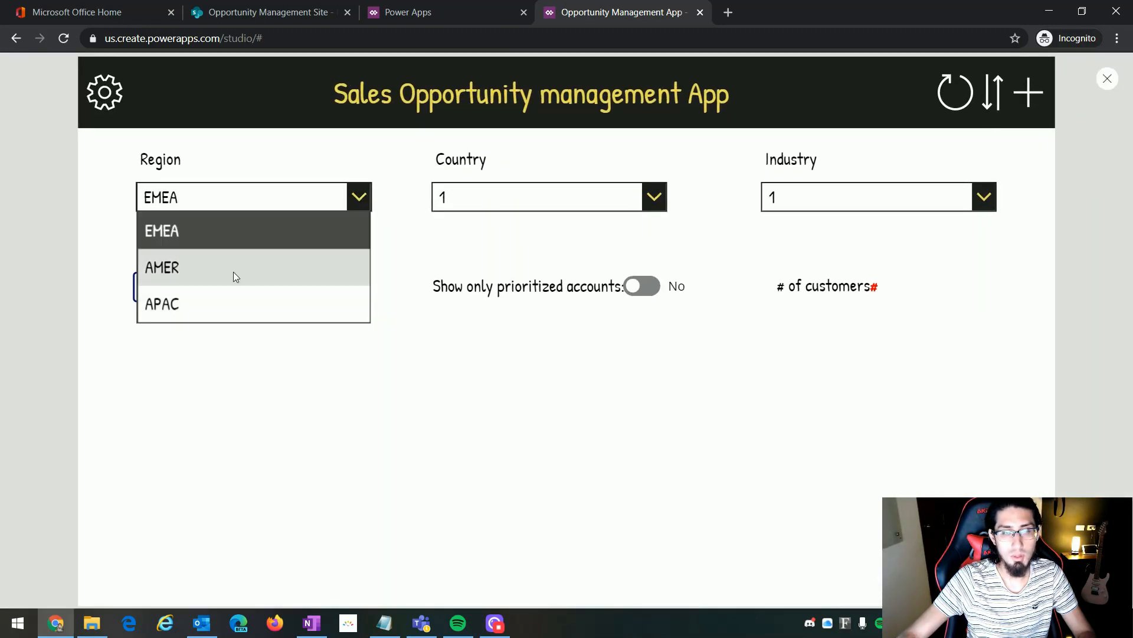
click(430, 405)
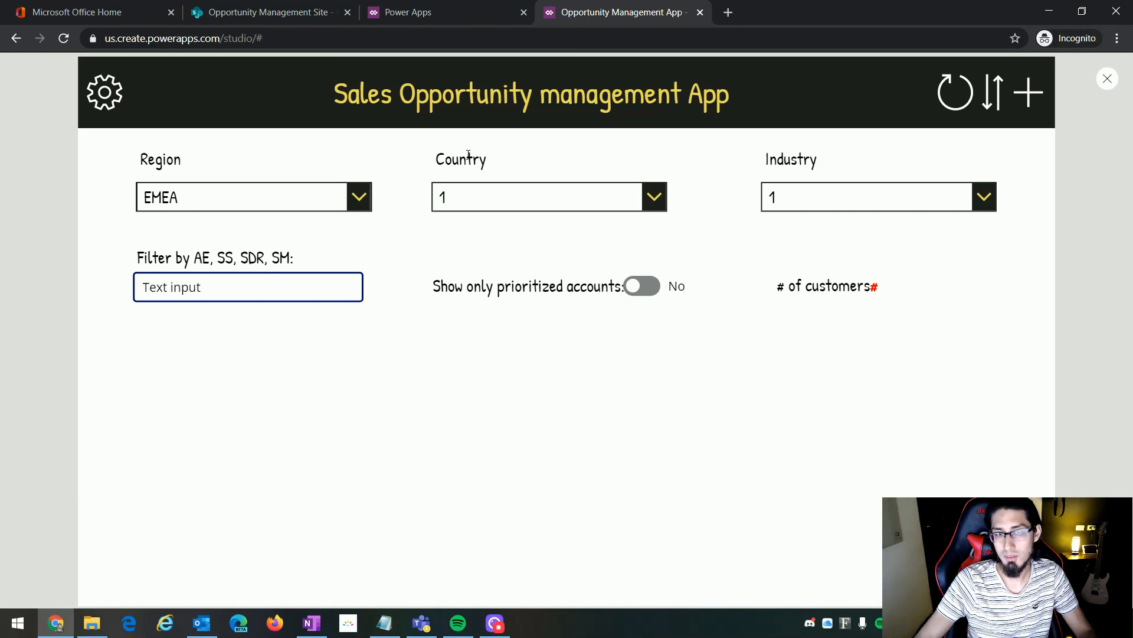
click(1106, 80)
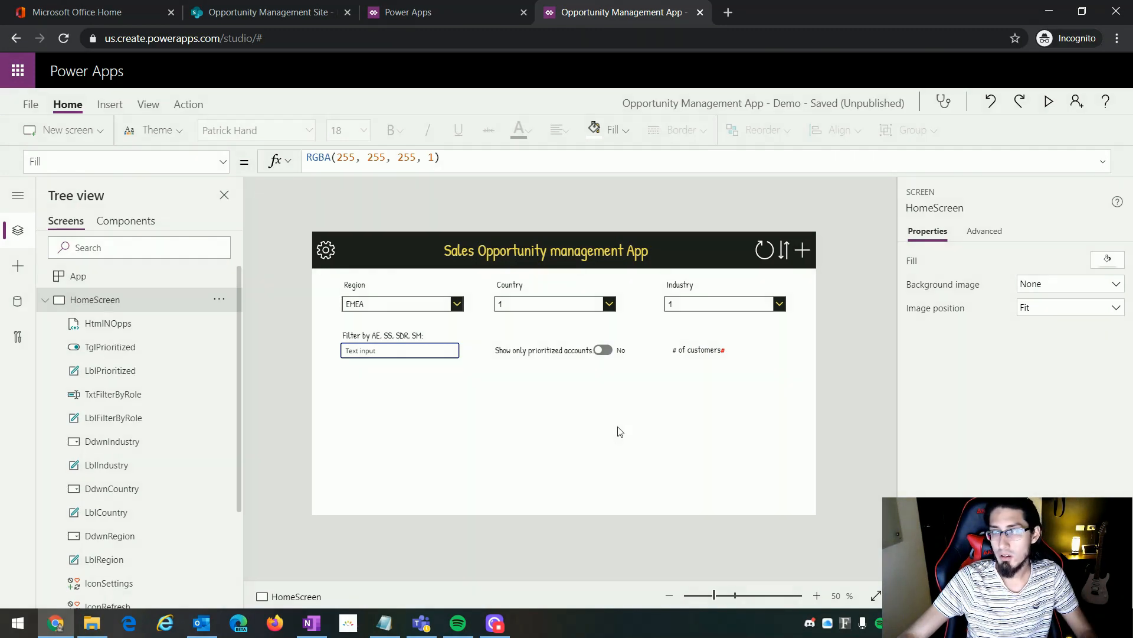
Switch to the Opportunity Management Site in SharePoint and examine the entries of its Regions, Industries and Countries lists
click(266, 12)
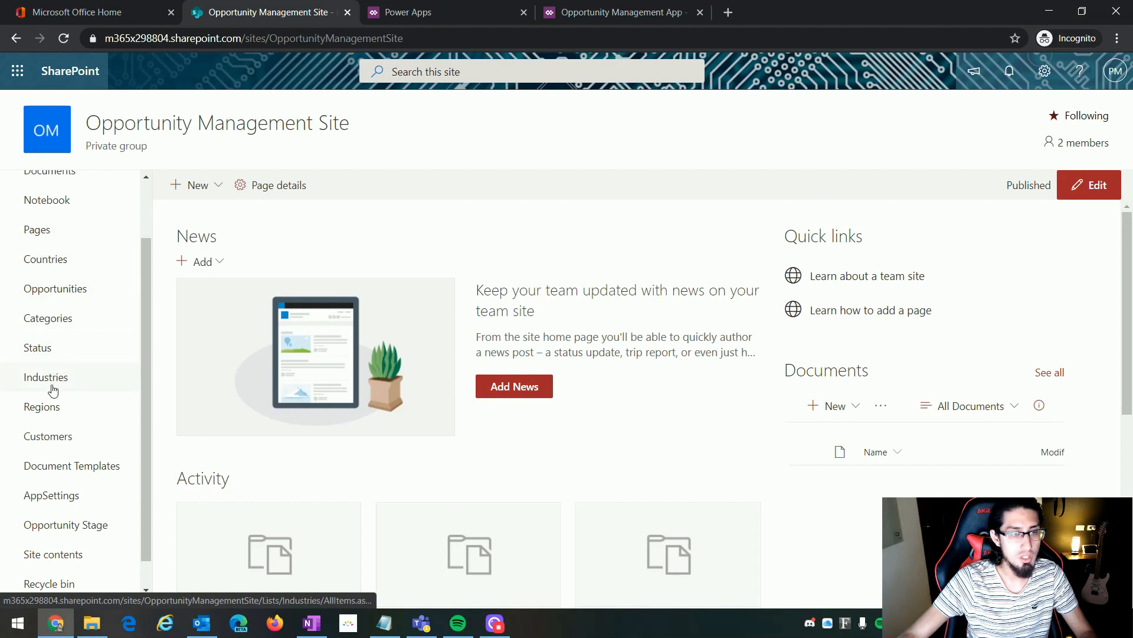
scroll(56, 469, down, 1)
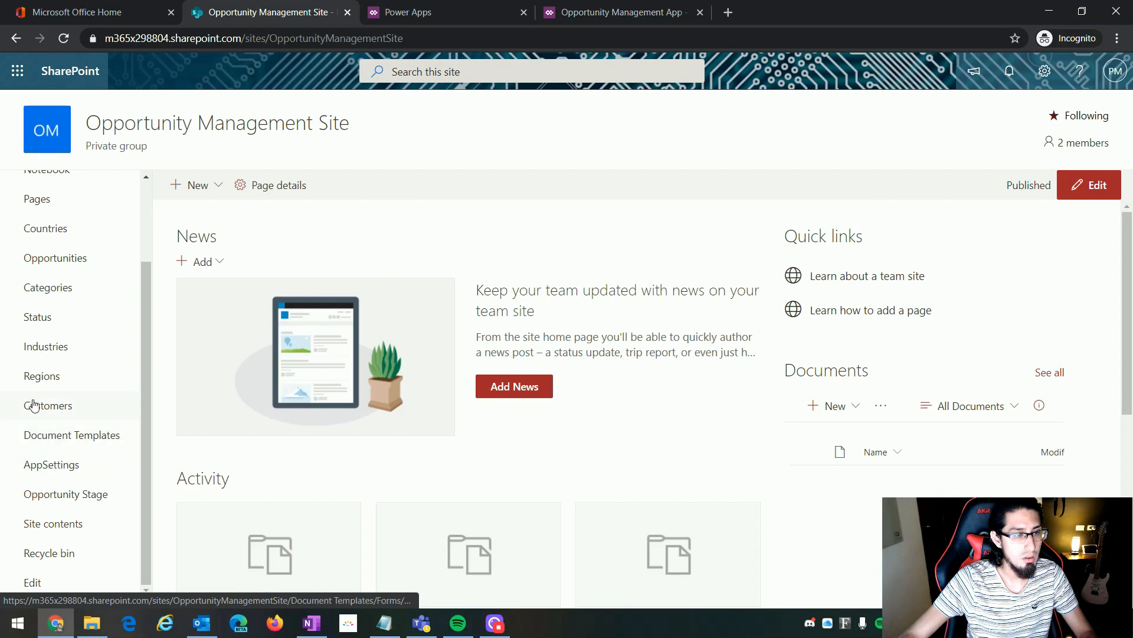
click(45, 379)
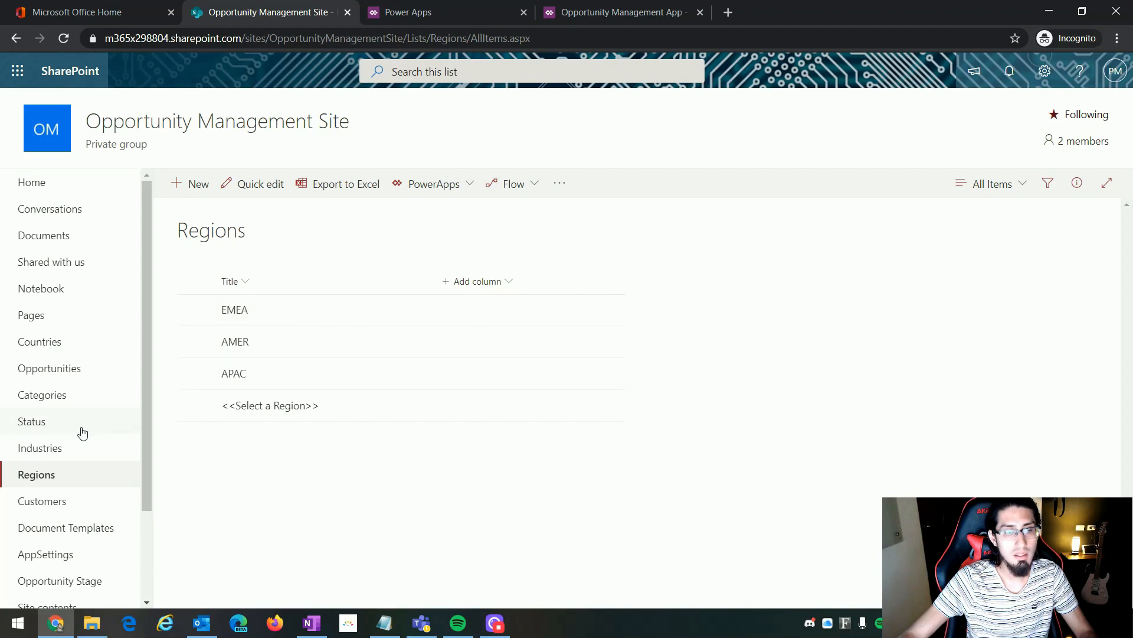
scroll(81, 433, down, 2)
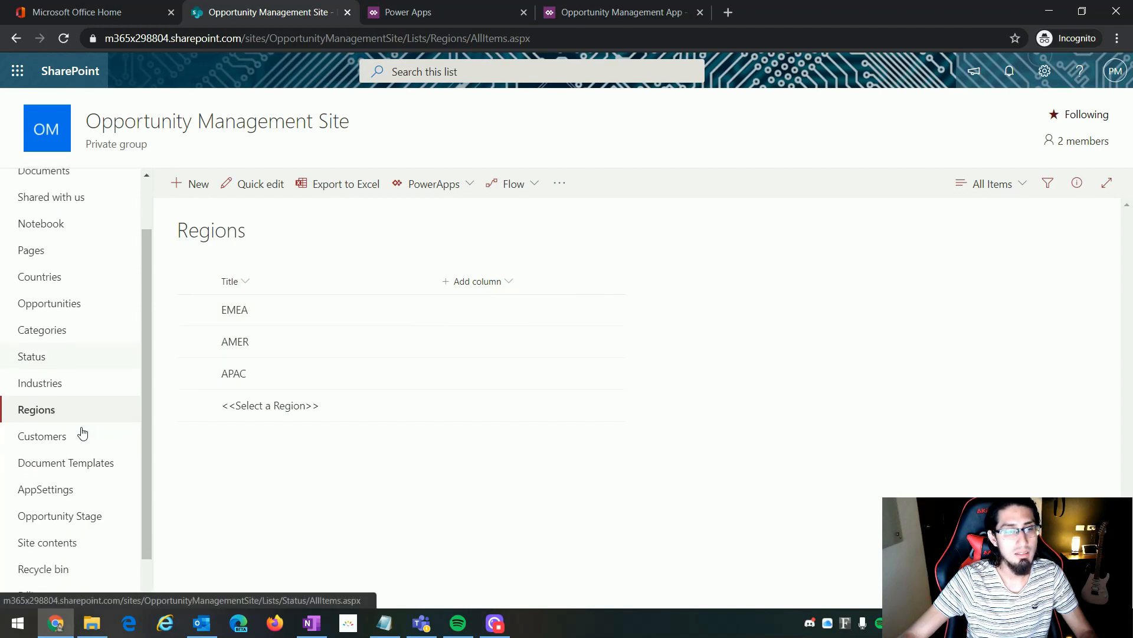
click(52, 380)
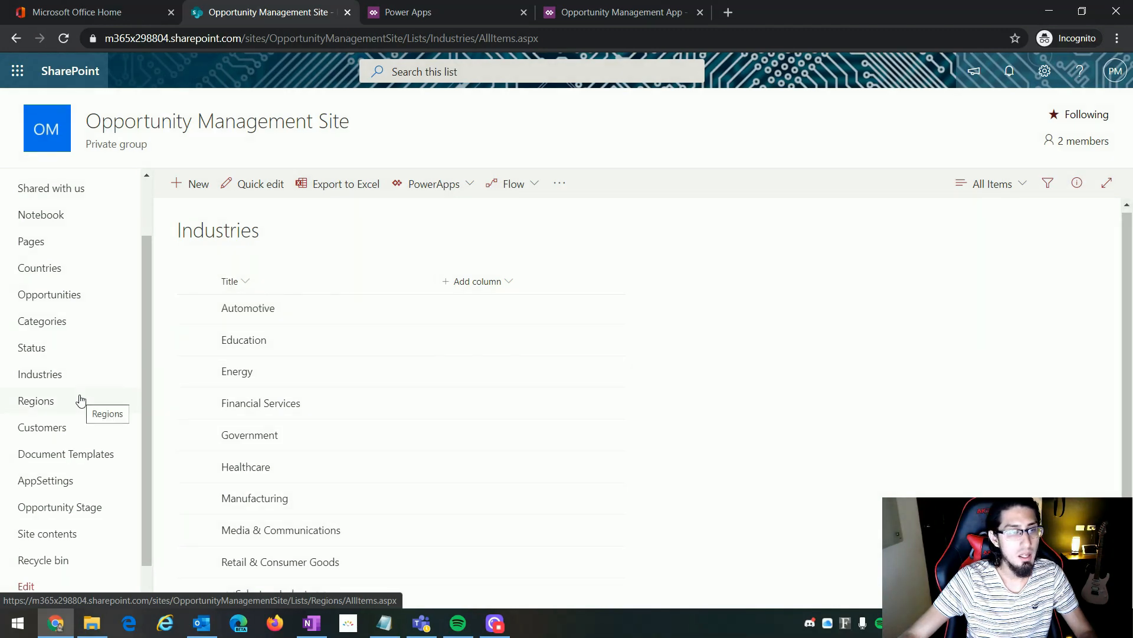
scroll(81, 401, up, 2)
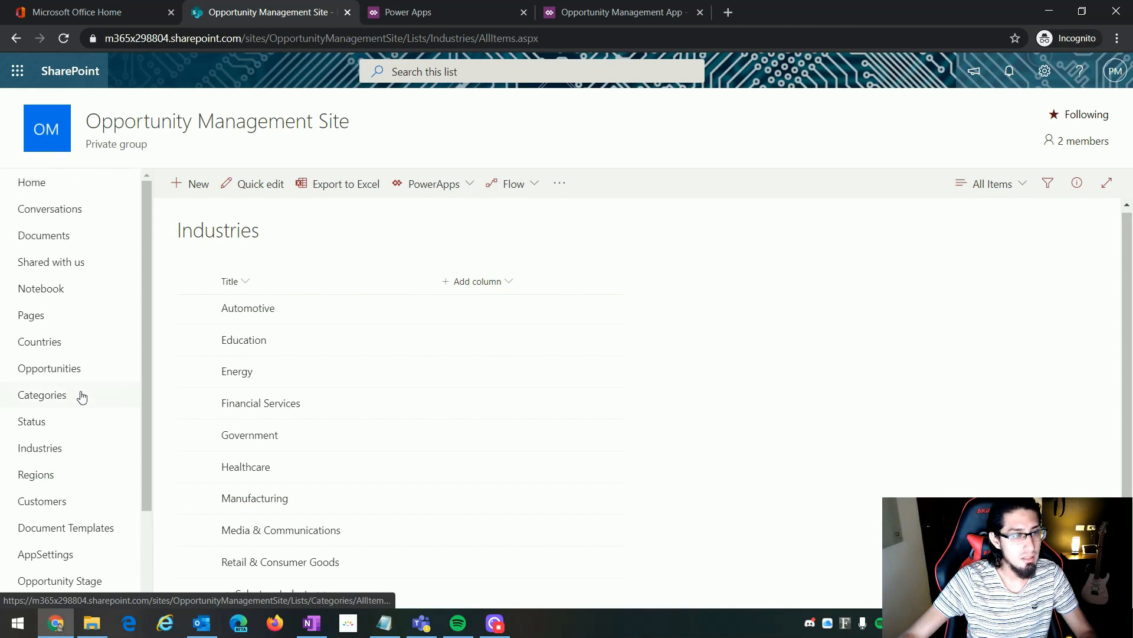
click(57, 349)
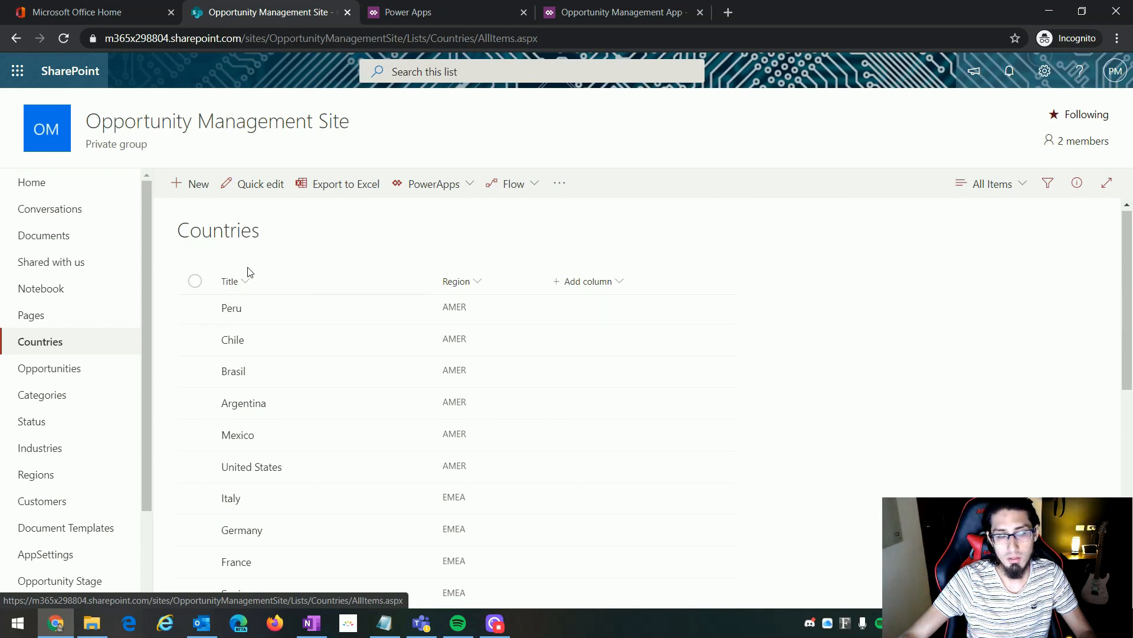
scroll(284, 413, down, 4)
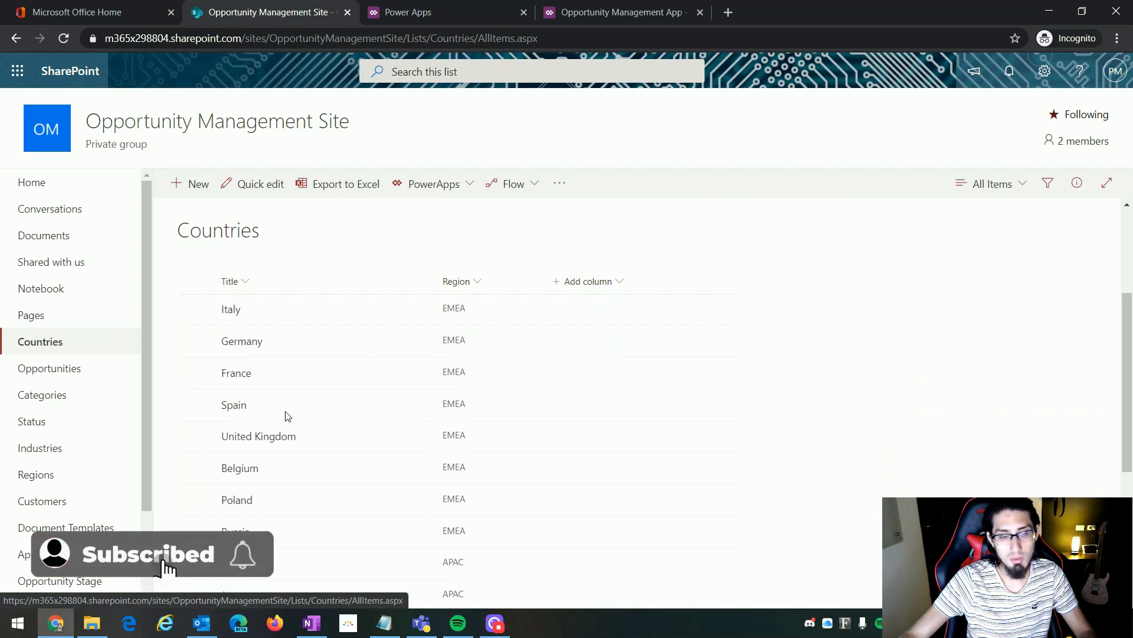
scroll(288, 415, up, 4)
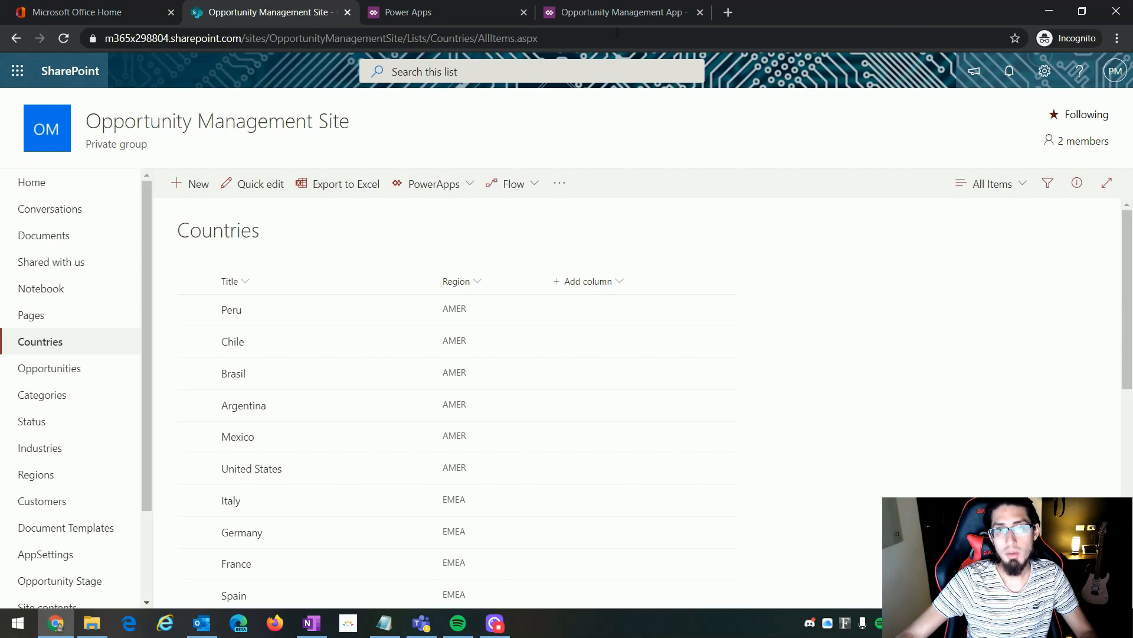
Switch back to the Power Apps editor and start adding a SharePoint data source through the existing SharePoint connection
click(620, 11)
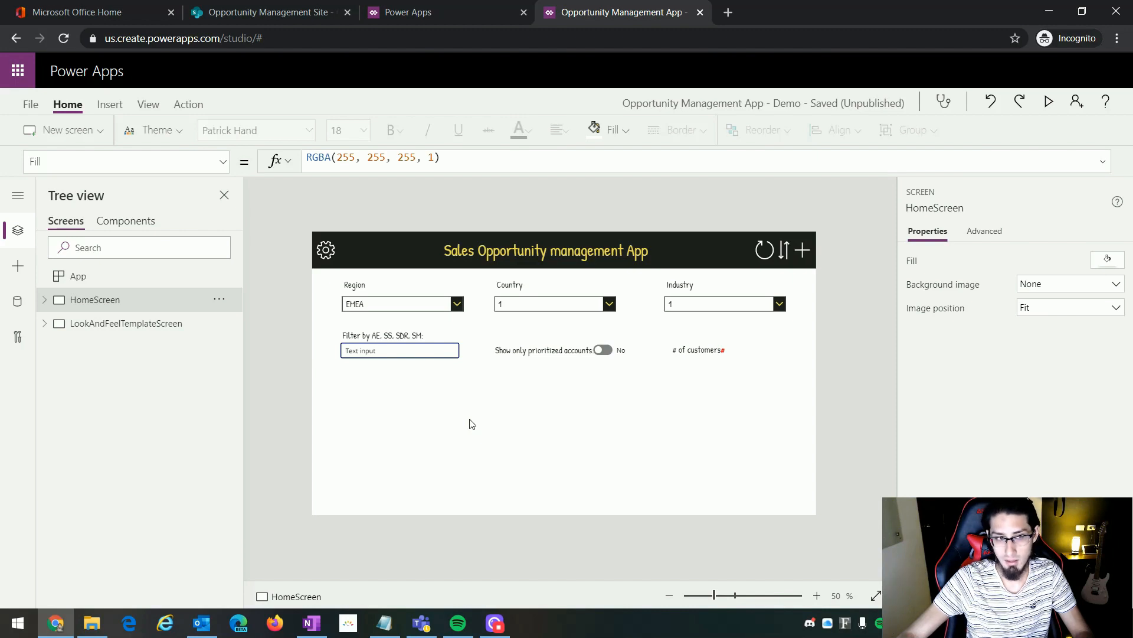
click(17, 302)
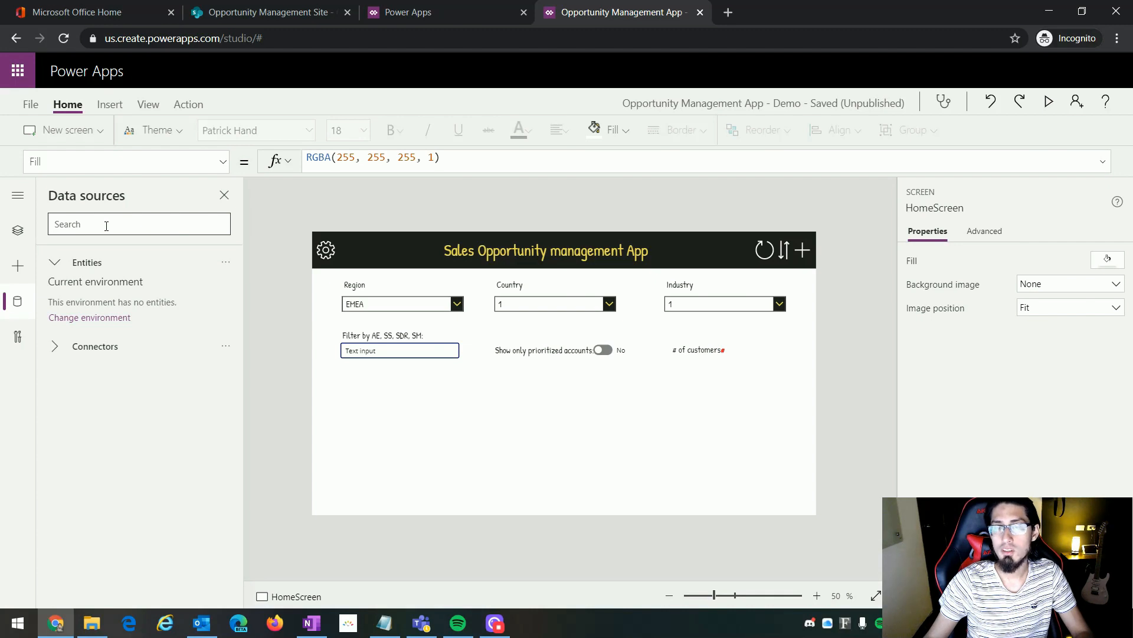
text(SharePoi)
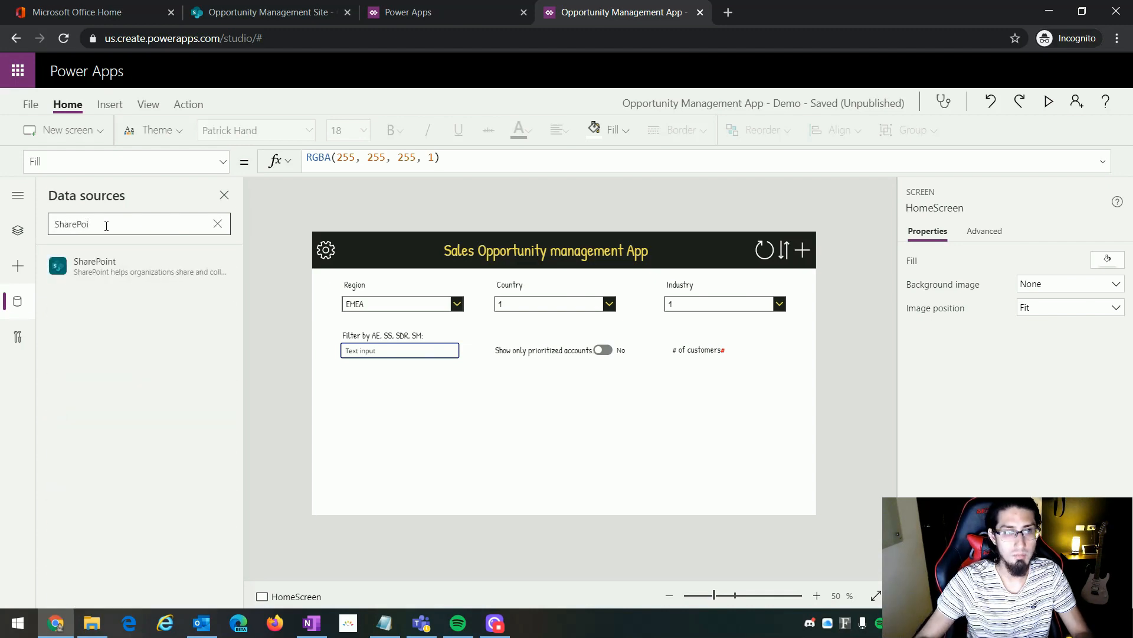
click(97, 268)
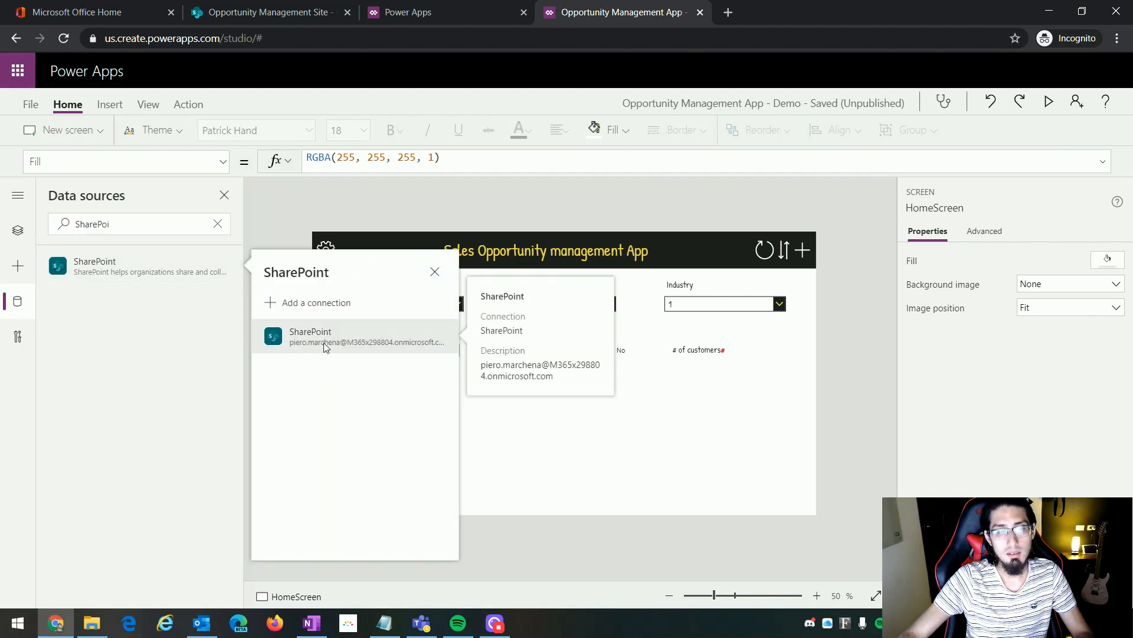
click(323, 339)
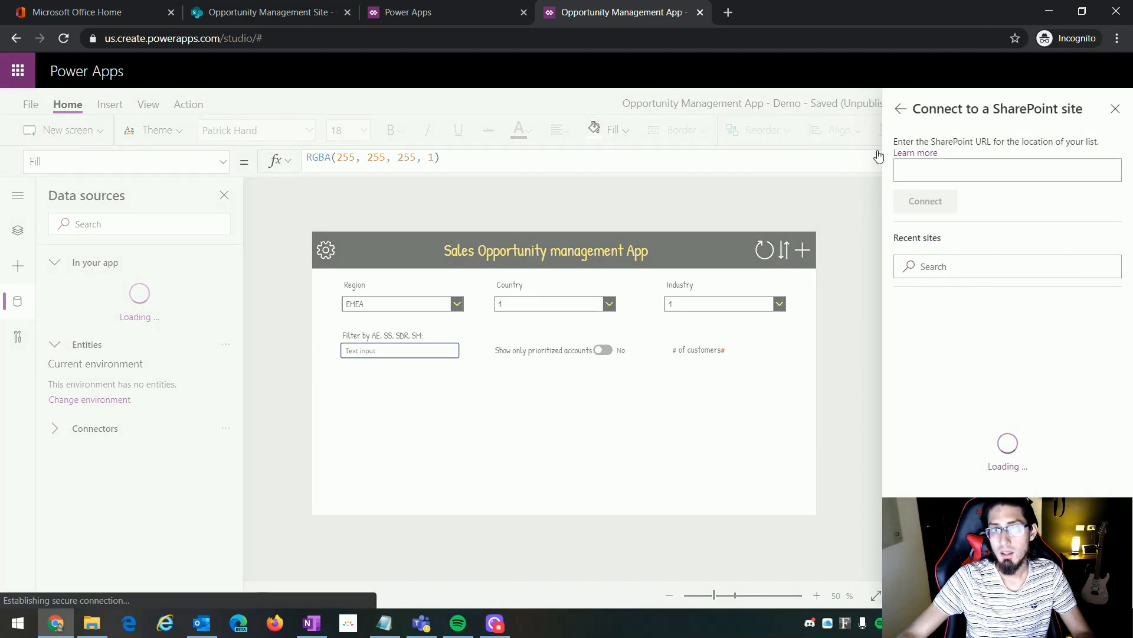
click(945, 170)
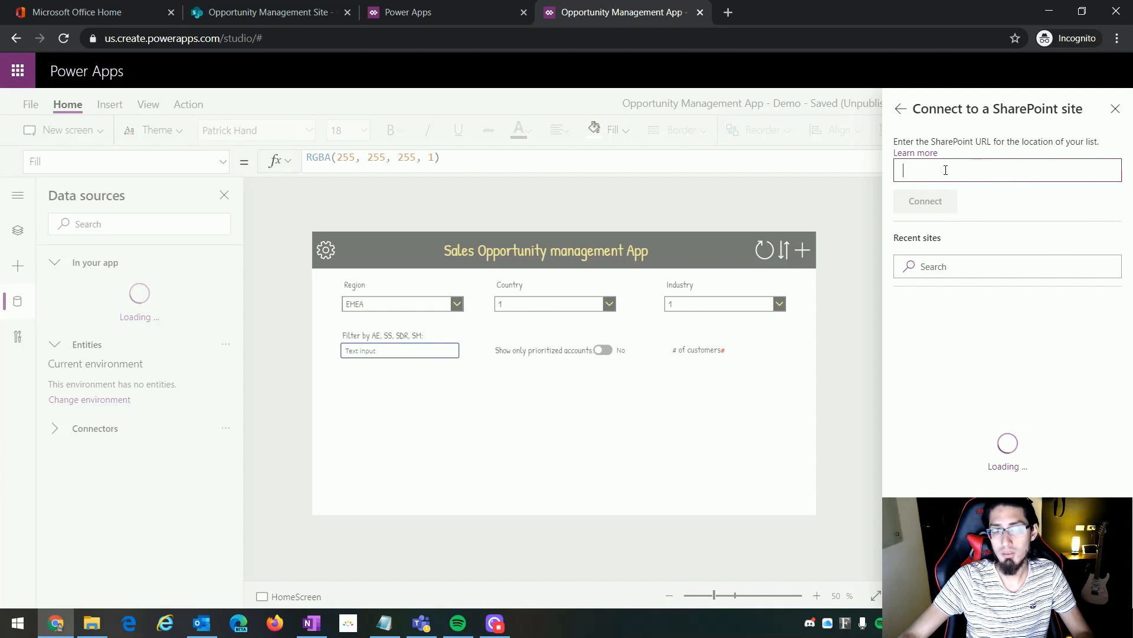
Copy the Opportunity Management Site's base URL from SharePoint and connect the Power Apps data source to that site
click(292, 8)
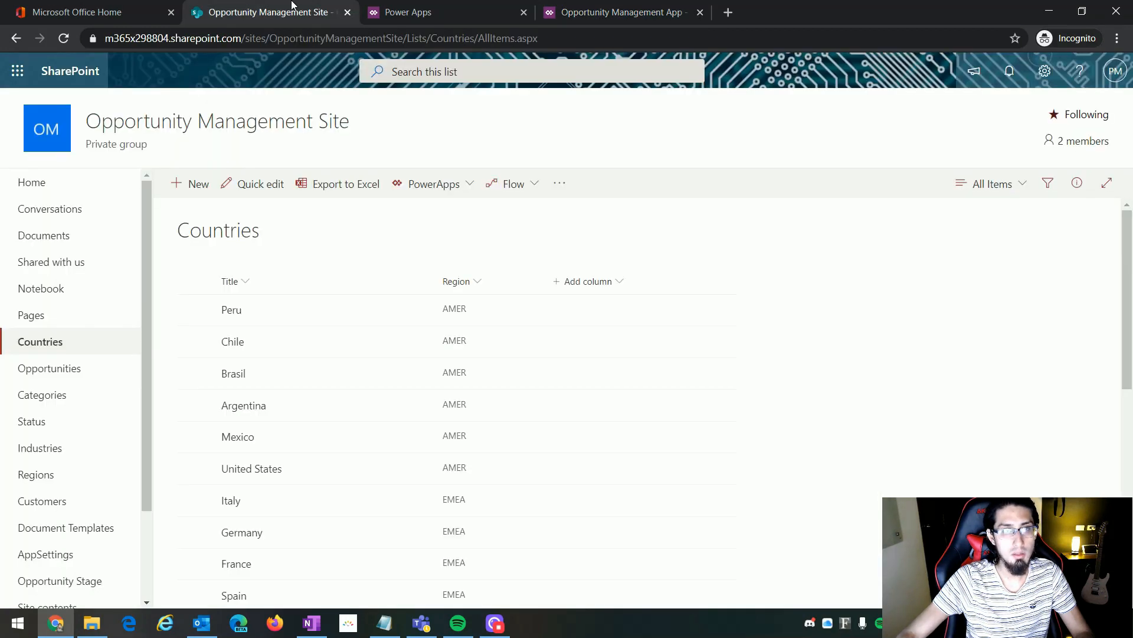
drag(437, 39, 98, 39)
click(619, 12)
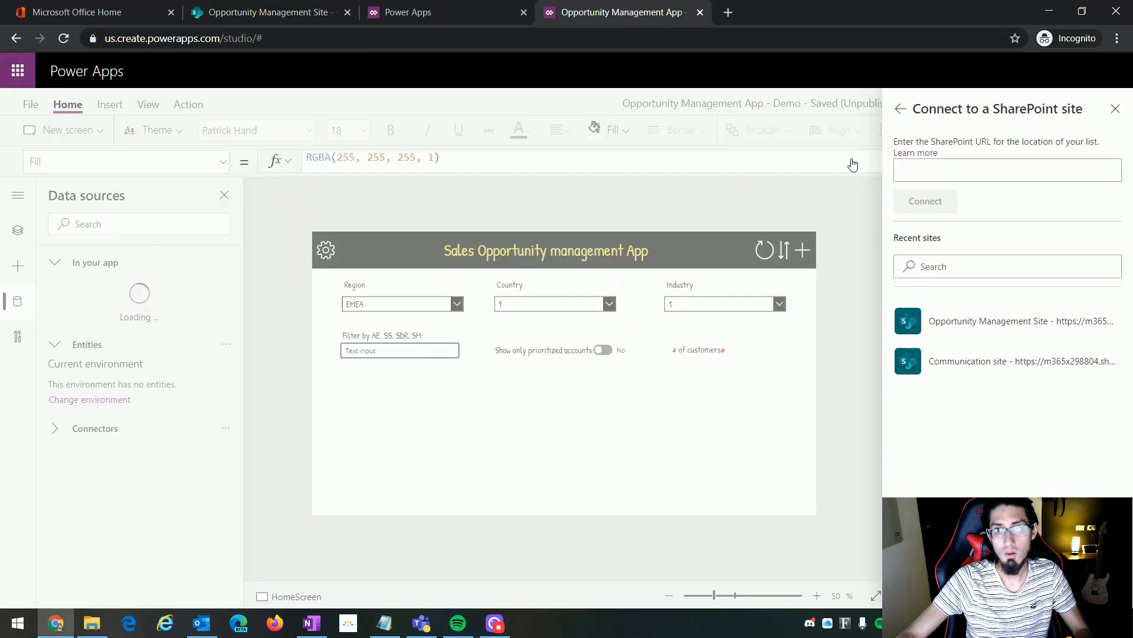
click(934, 164)
key(ctrl+v)
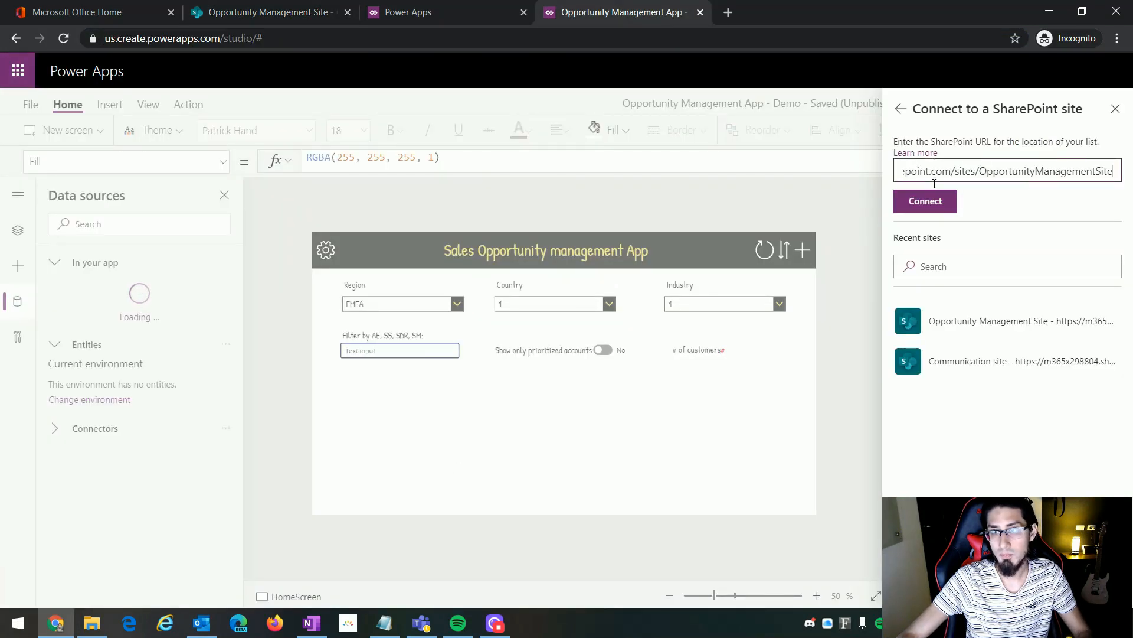
click(926, 202)
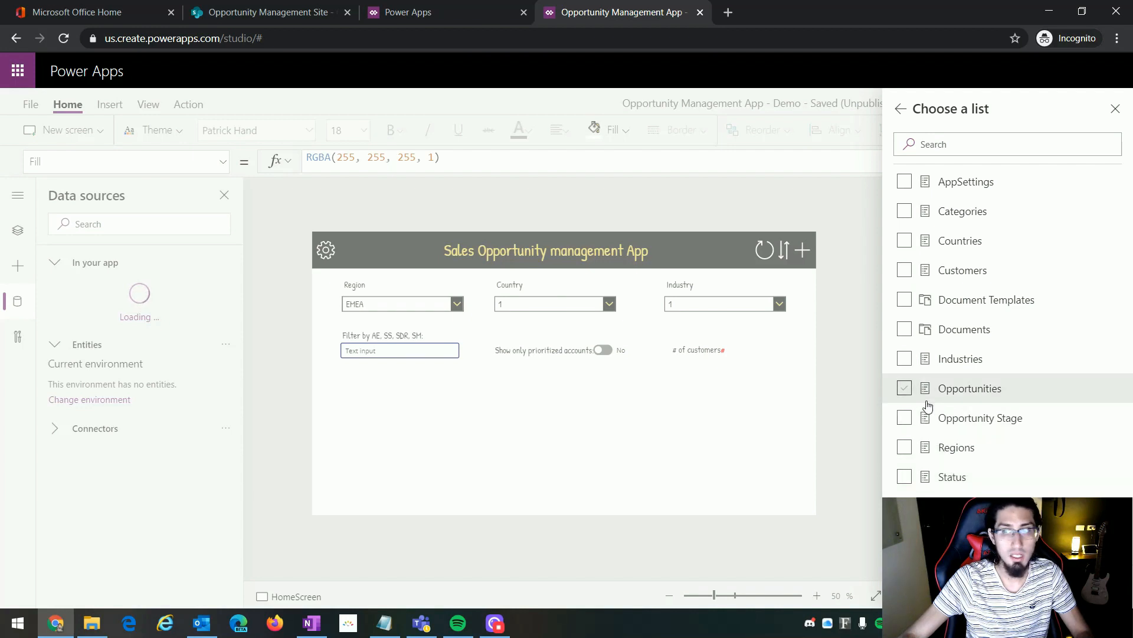
Add the Countries, Industries and Regions lists to the app as data sources
click(905, 245)
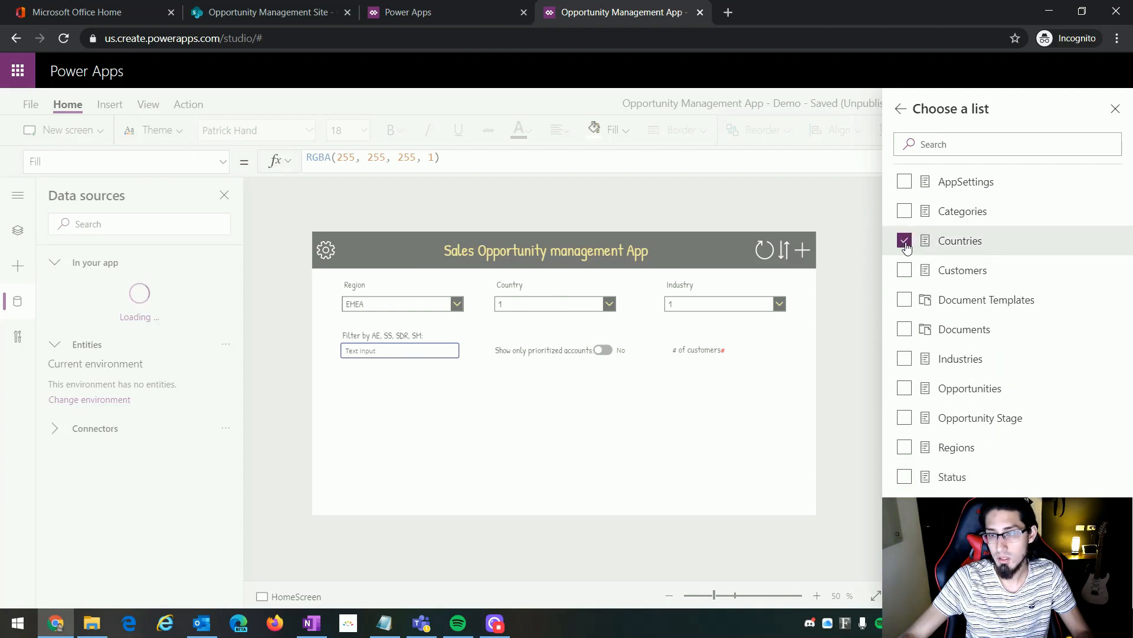
click(907, 360)
click(905, 447)
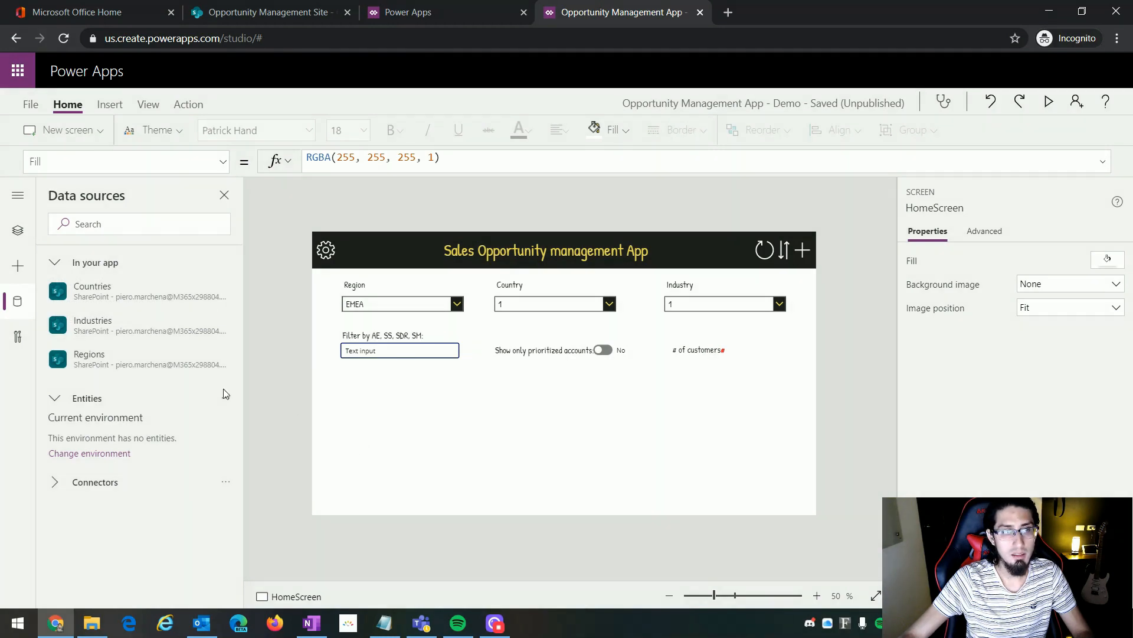
mouse_move(97, 367)
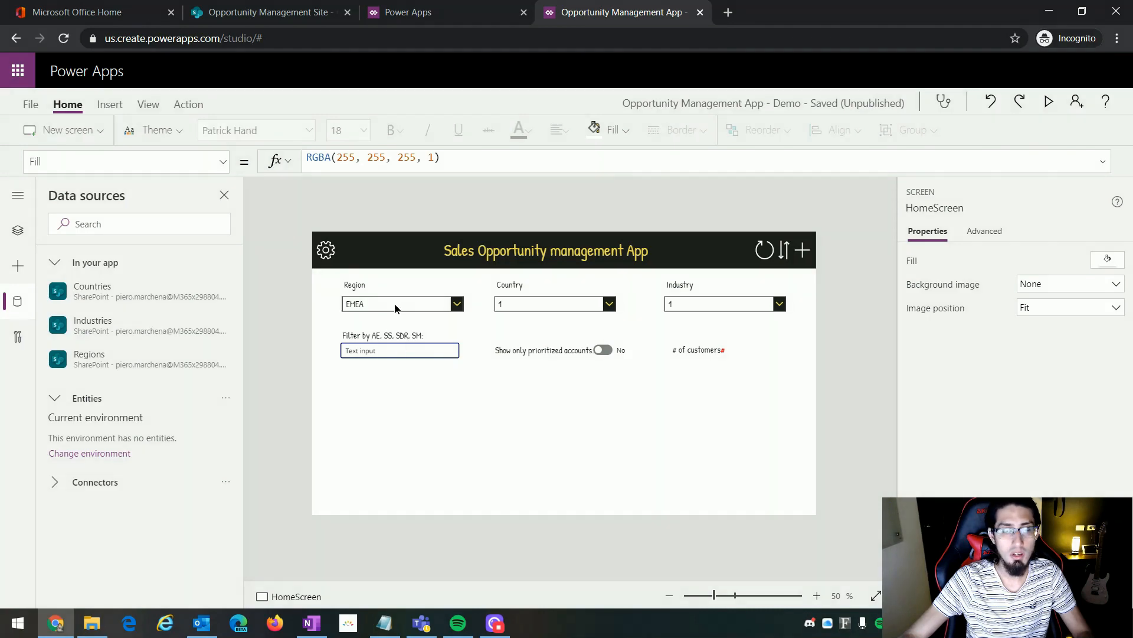
click(394, 304)
click(436, 160)
key(ctrl+a)
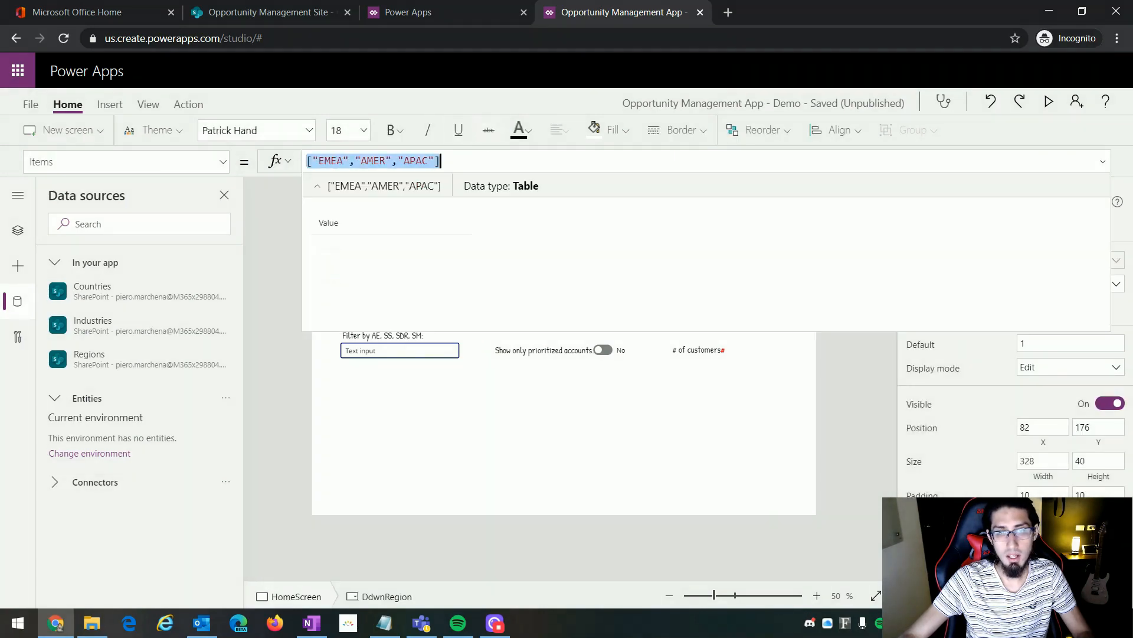
key(BackSpace)
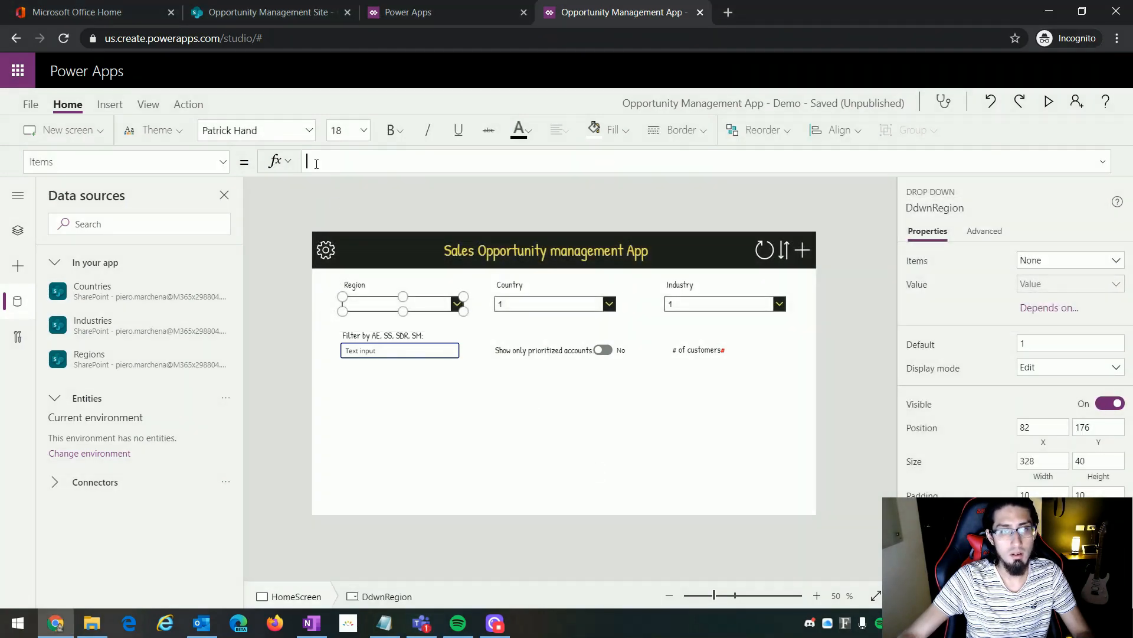
text({)
key(BackSpace)
text([)
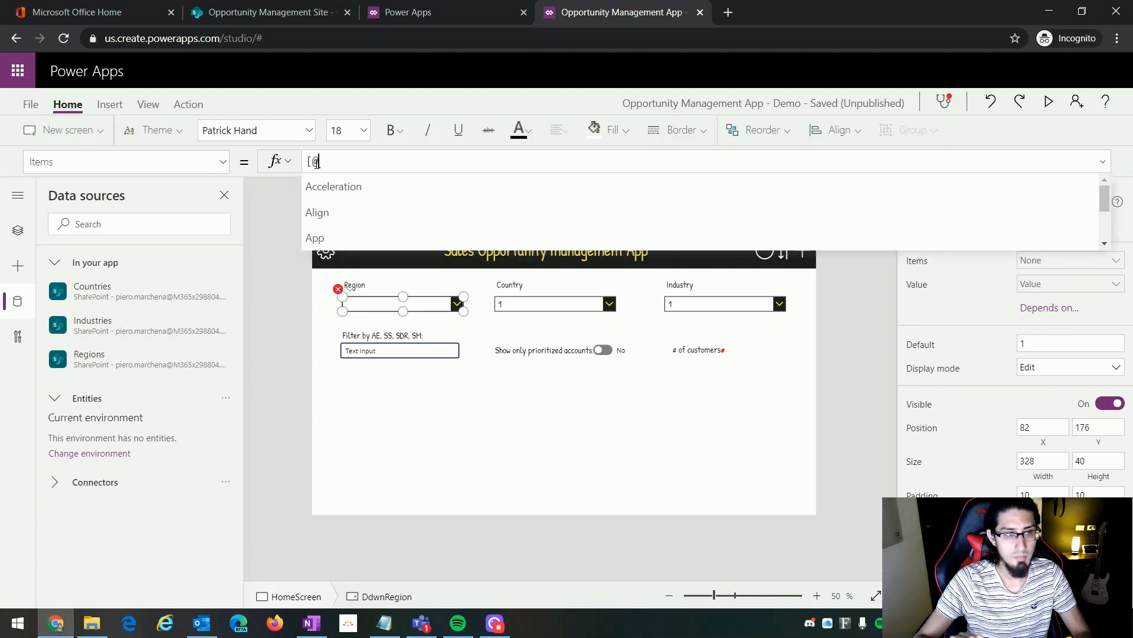
text(@)
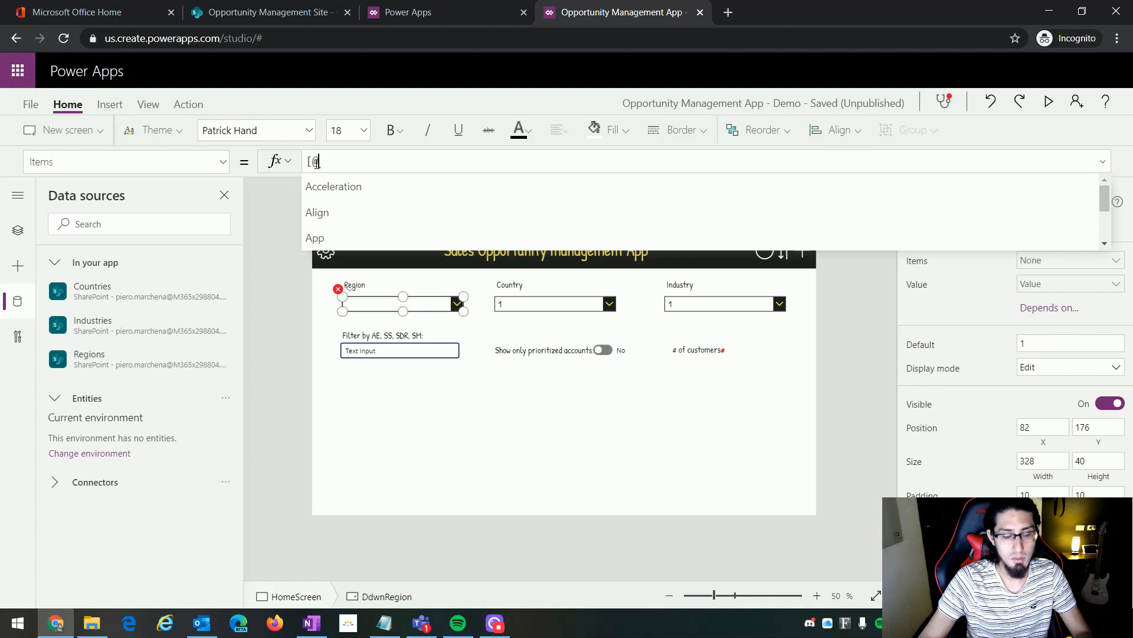
text(regio)
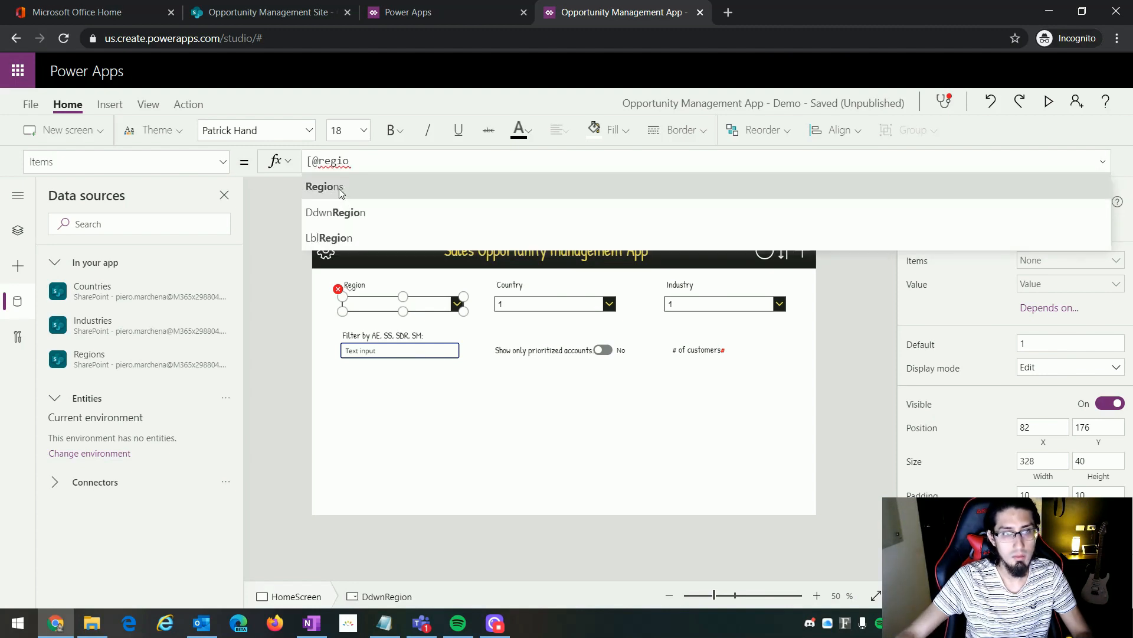
click(341, 188)
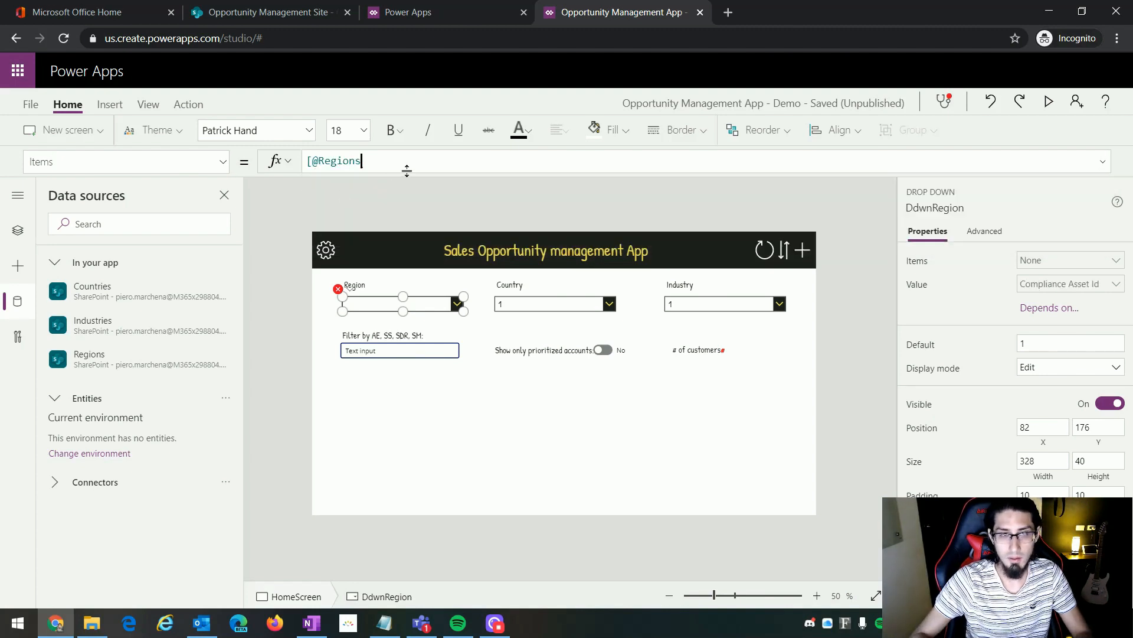
text(])
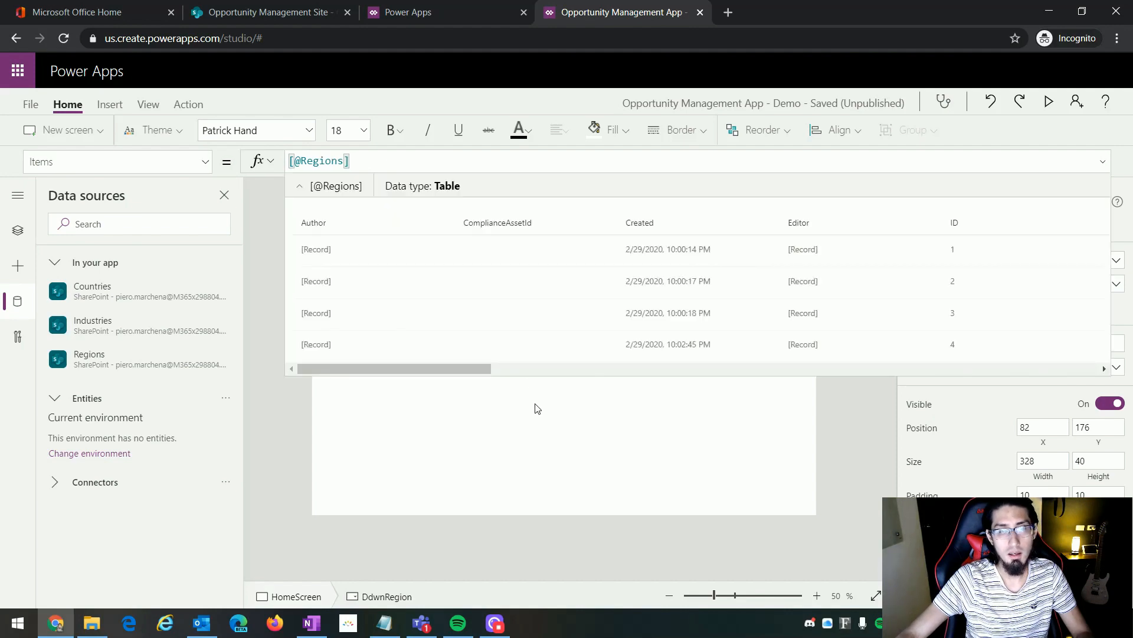
click(537, 408)
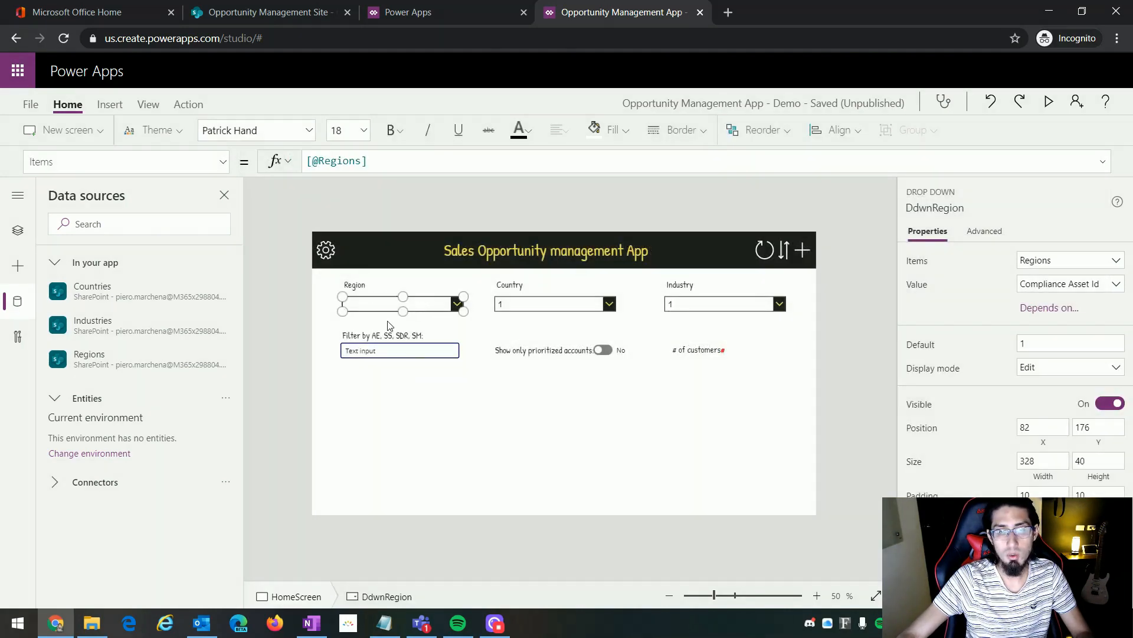
Set the Region drop-down's displayed value field to Title
click(1119, 285)
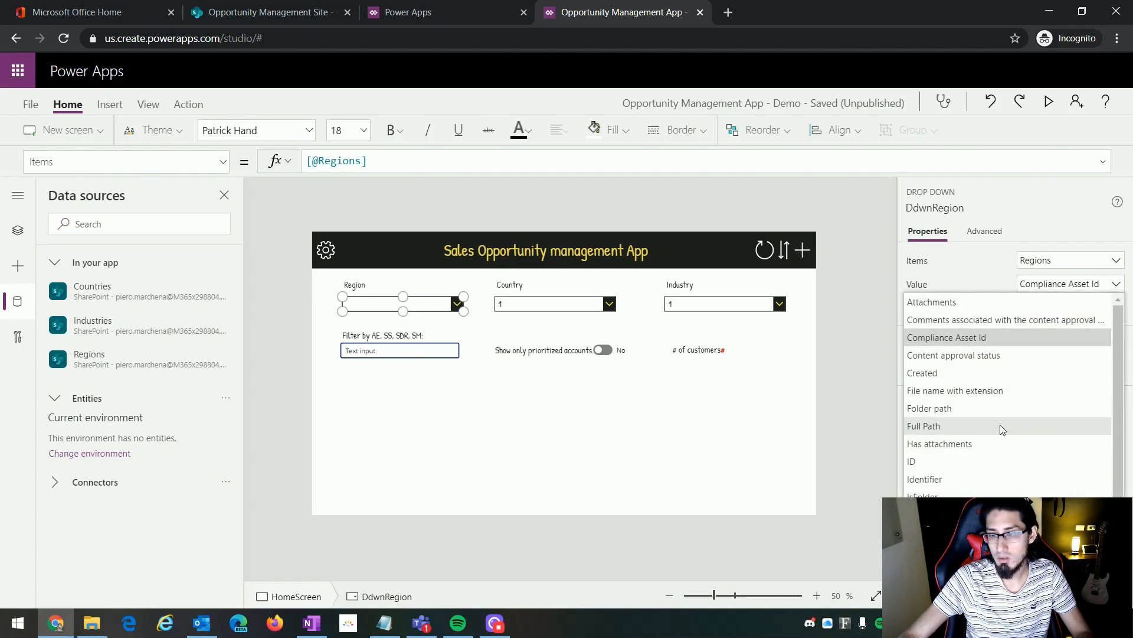
scroll(992, 451, down, 1)
click(968, 577)
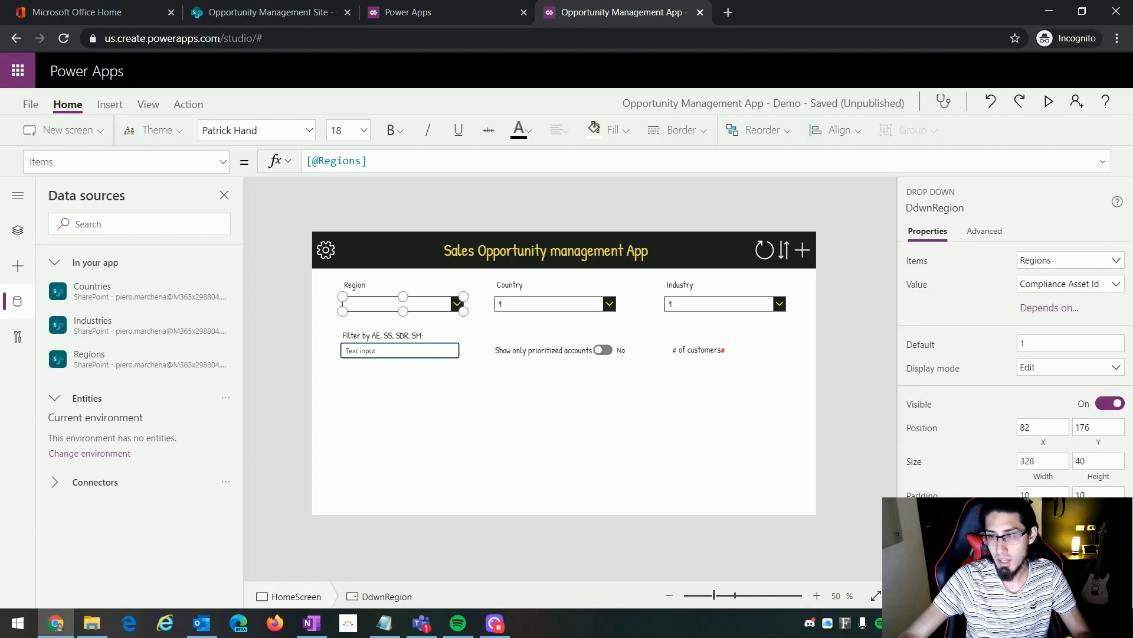
click(739, 470)
Preview the app, examine the options offered by the Region drop-down, and return to the editor
click(1049, 102)
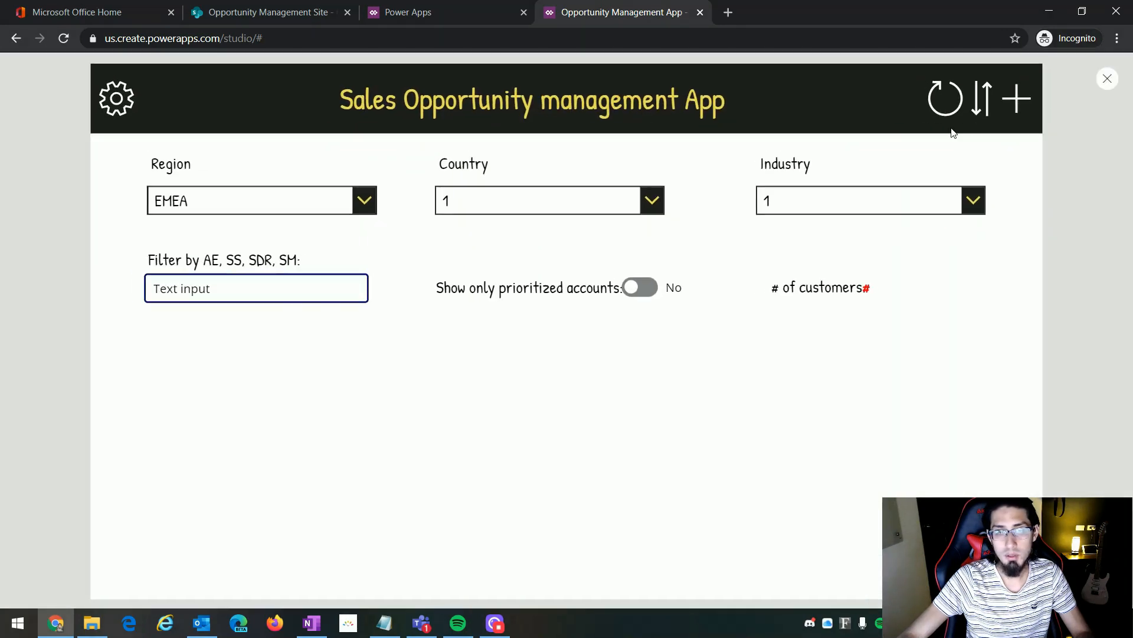
click(307, 198)
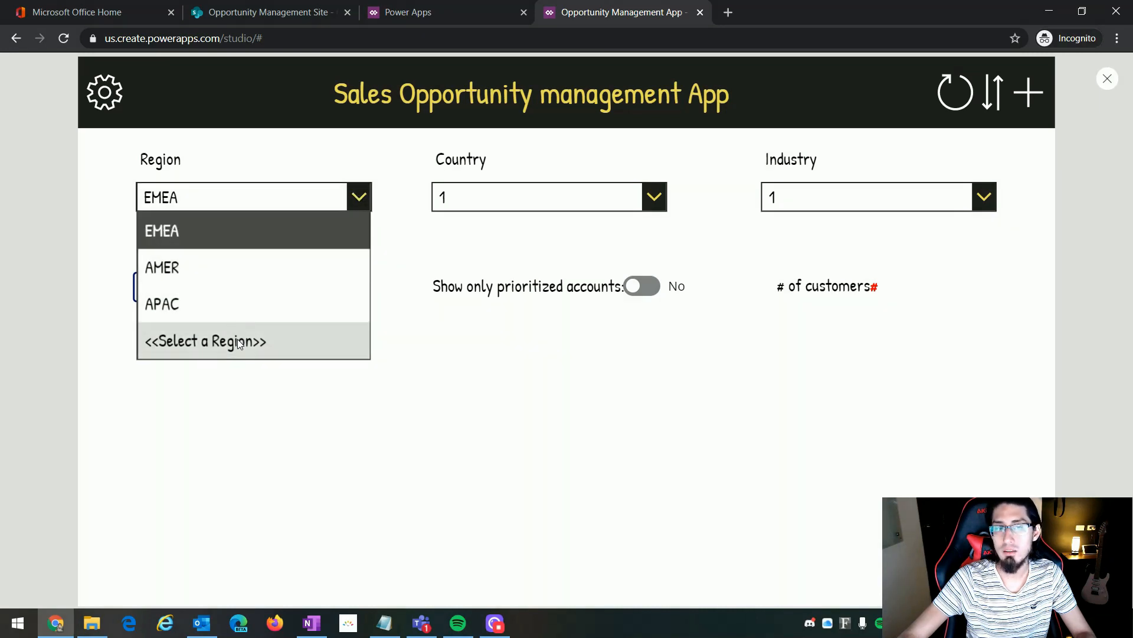
click(500, 434)
click(1108, 79)
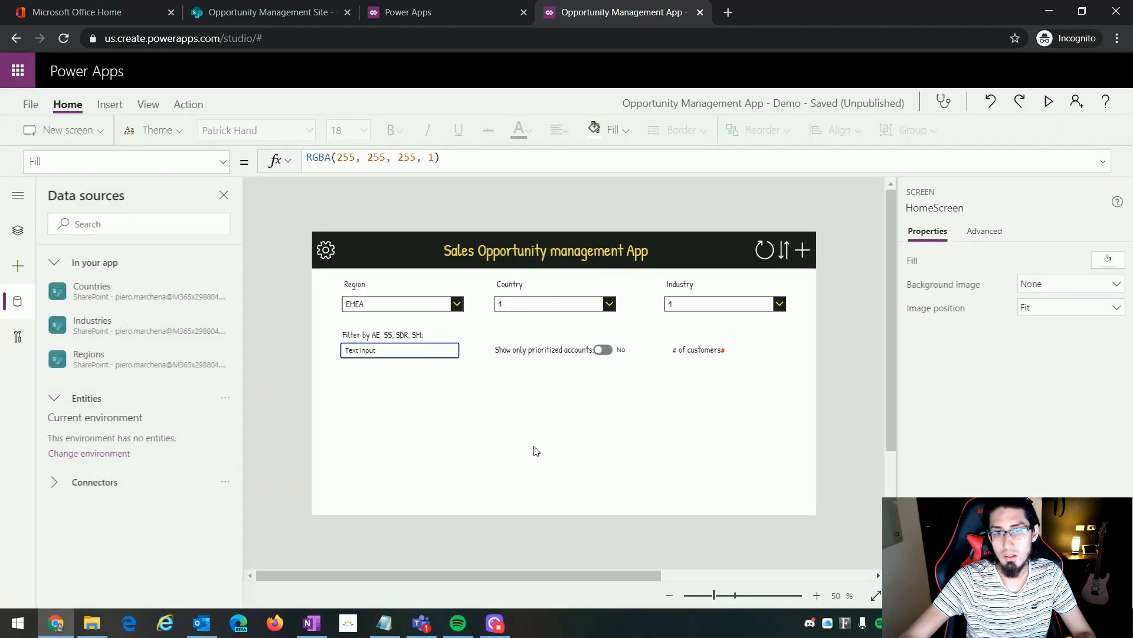
click(399, 305)
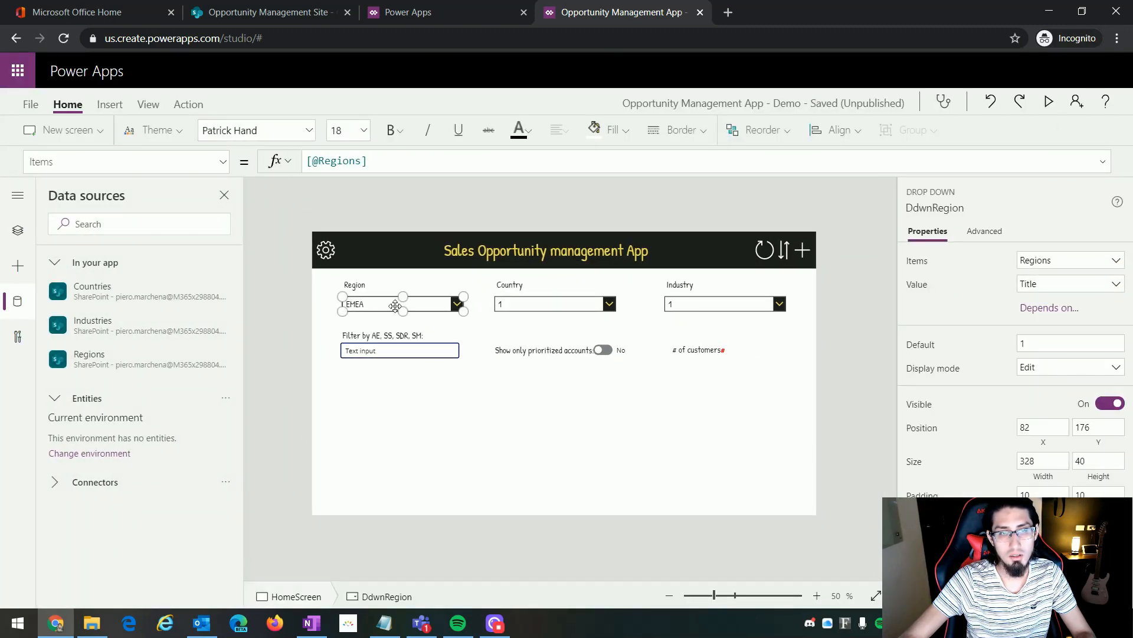
click(407, 165)
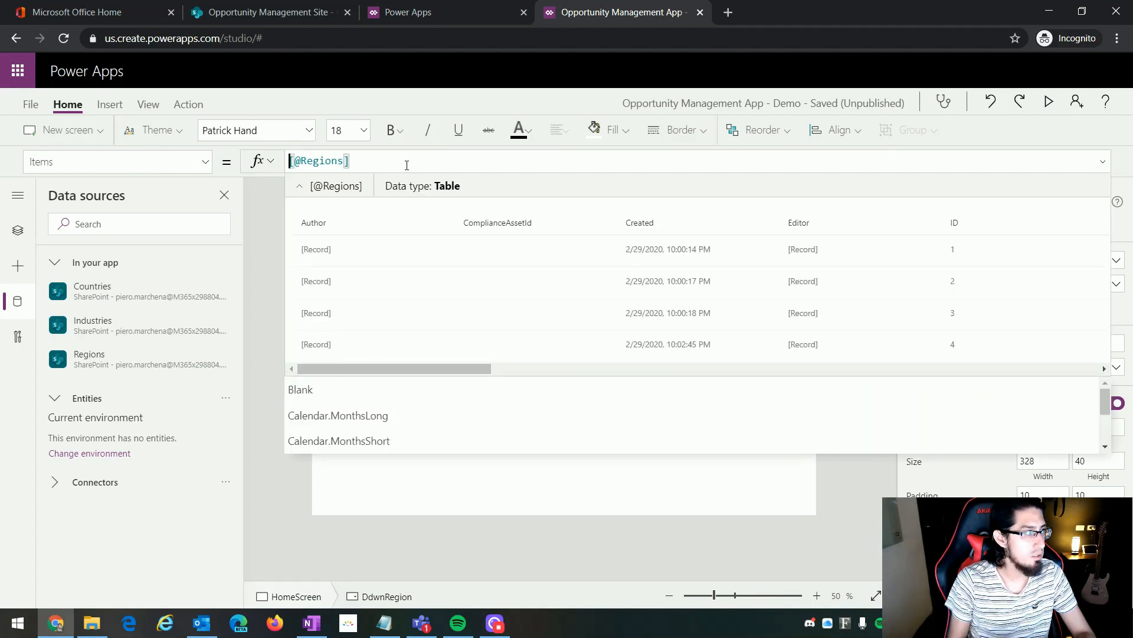
text(Sort()
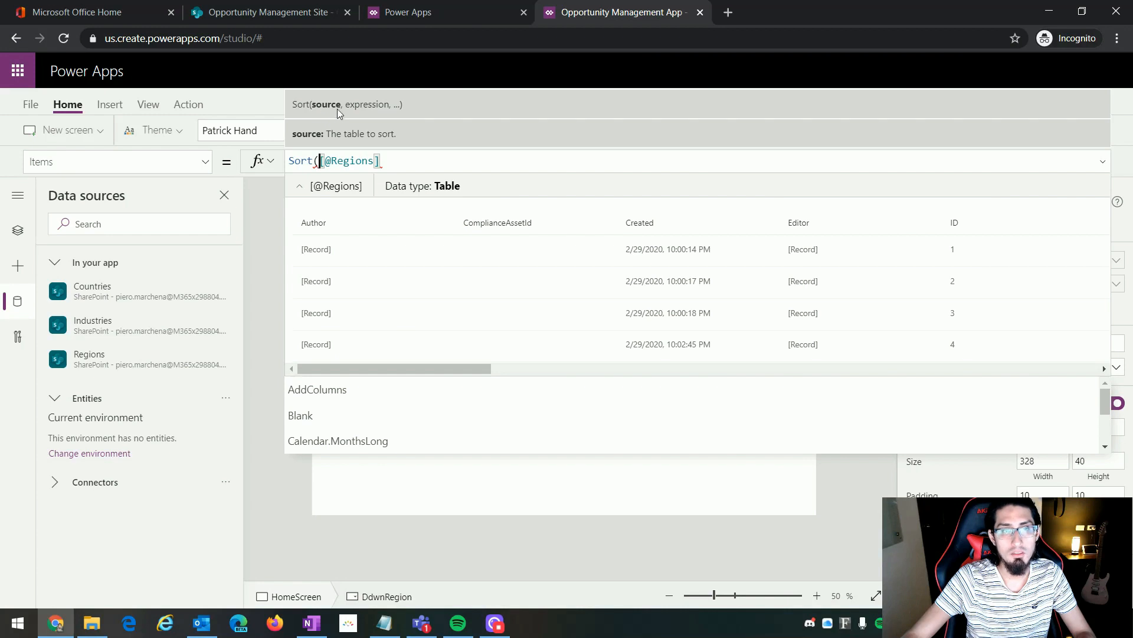
click(396, 161)
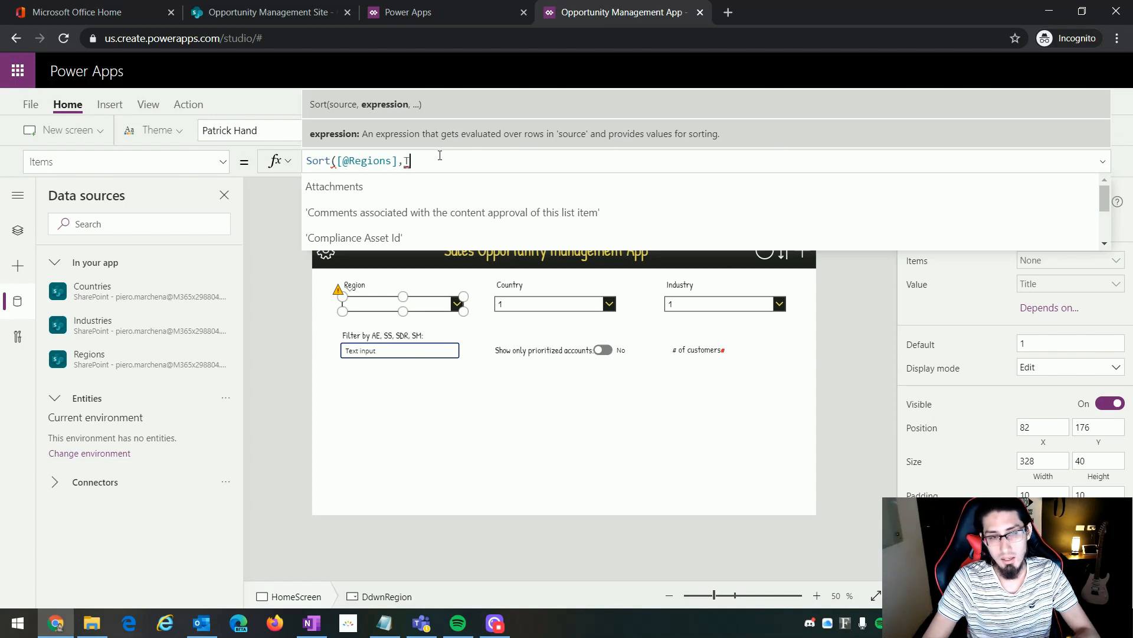
text(tle)
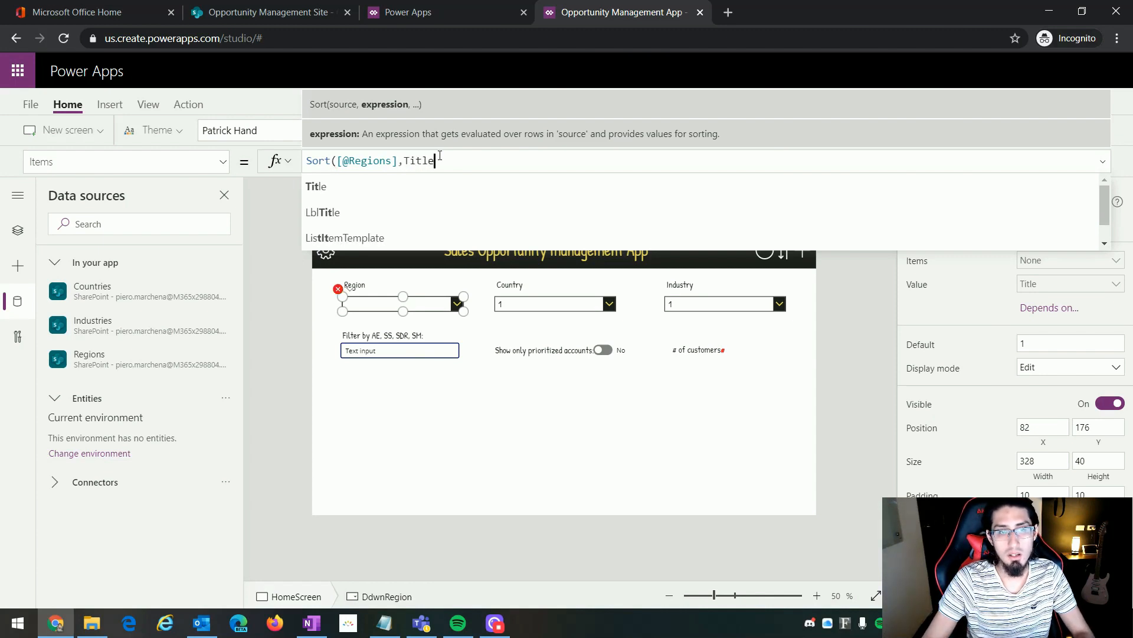
text())
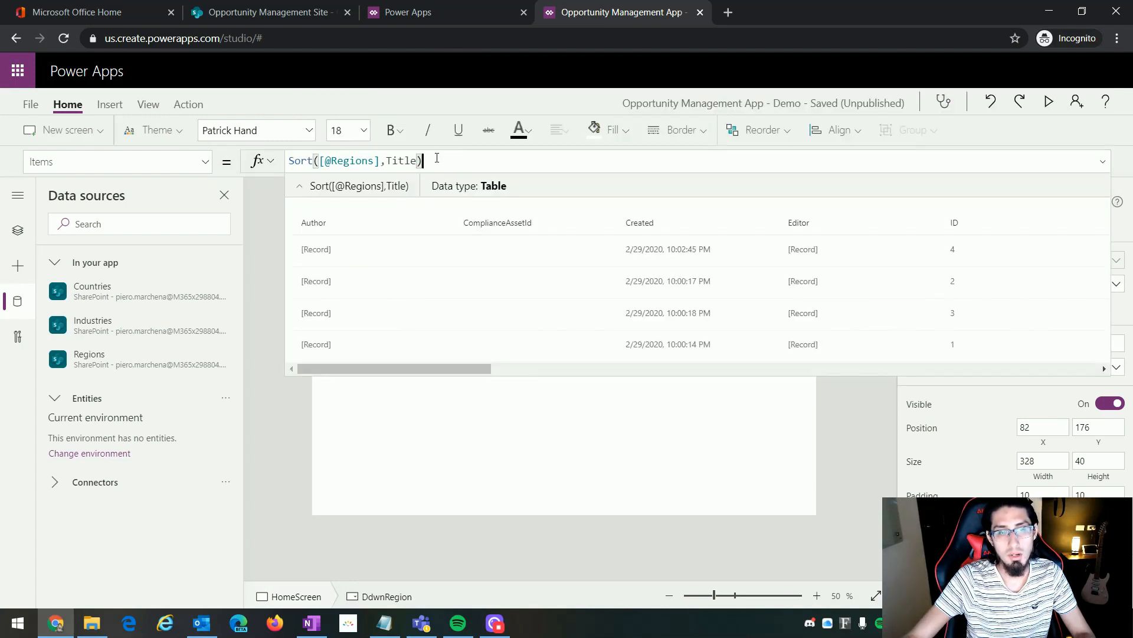
click(661, 452)
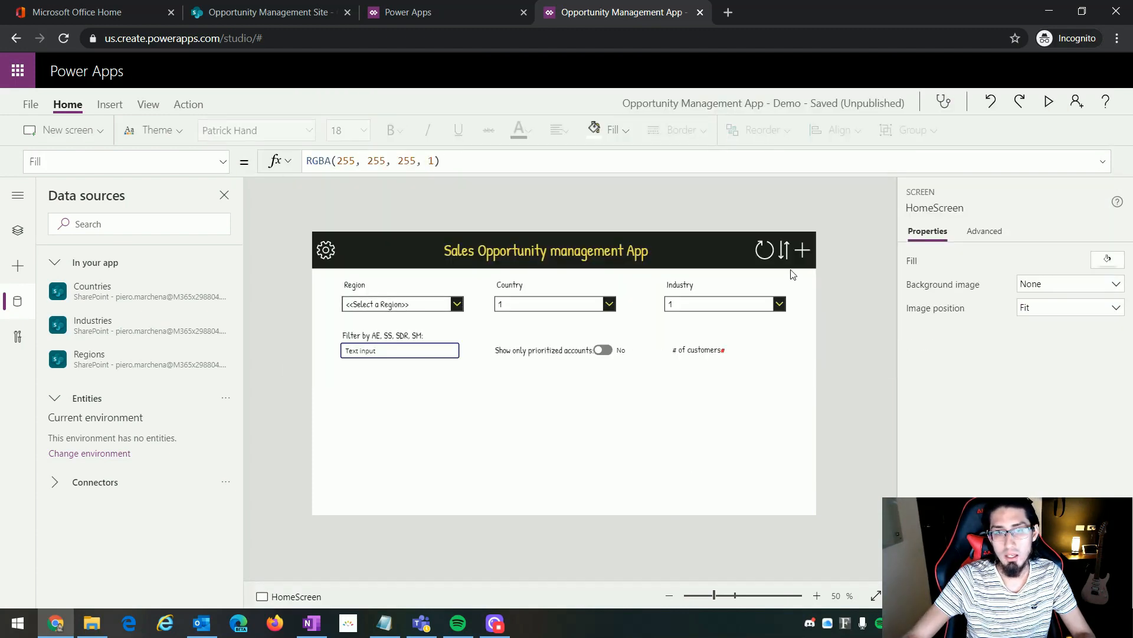
Preview the app again, check the order of the Region drop-down's options, and close the preview
click(1049, 101)
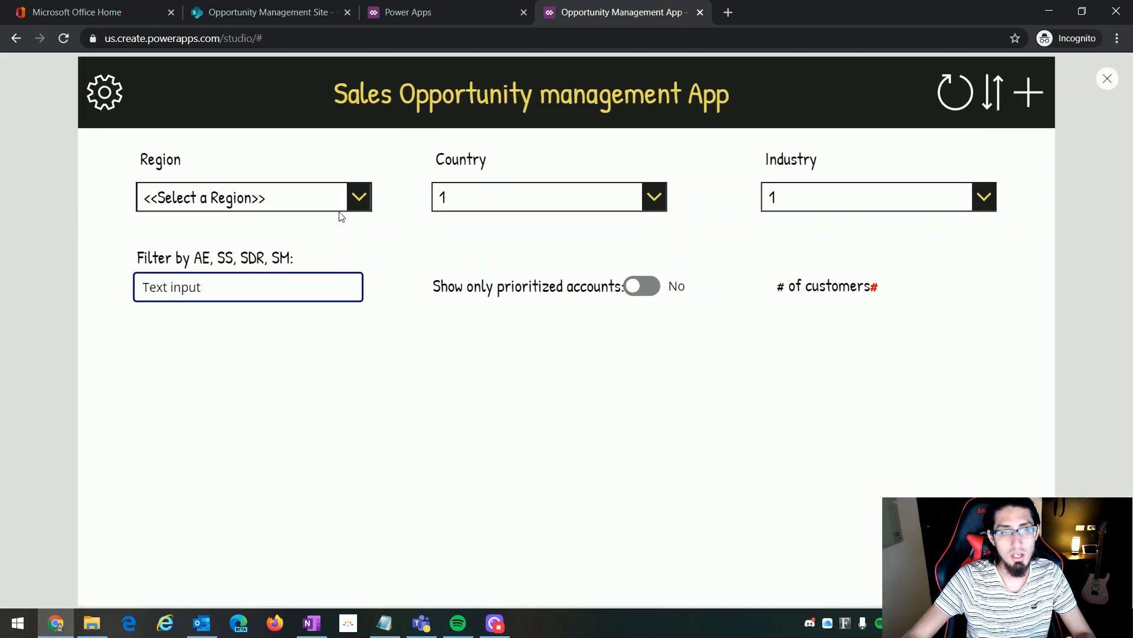
click(349, 207)
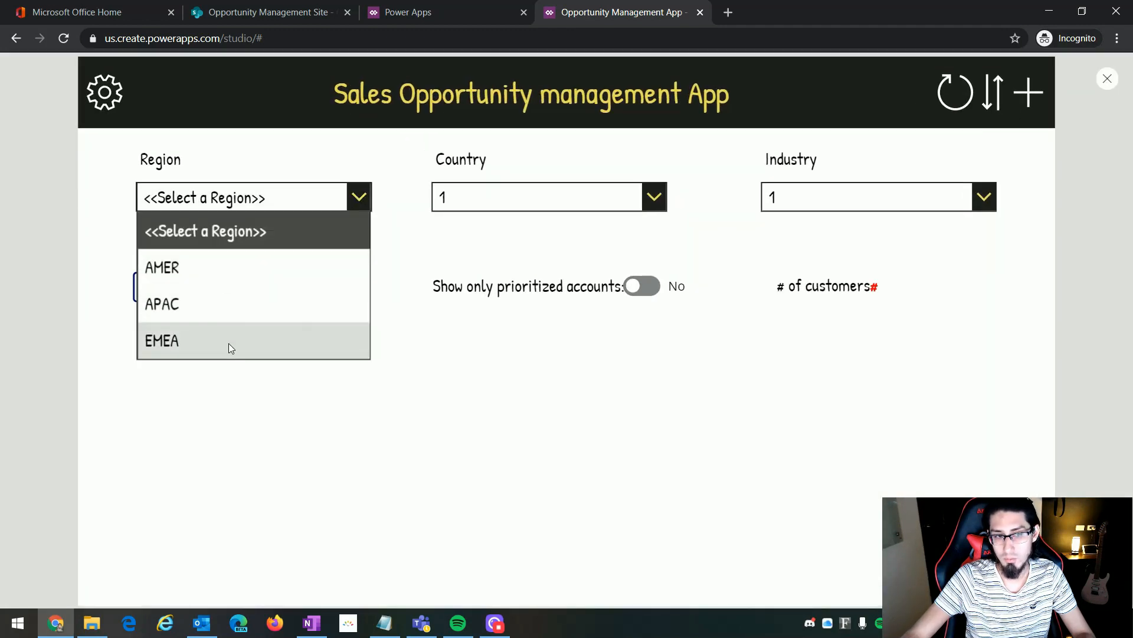
click(576, 441)
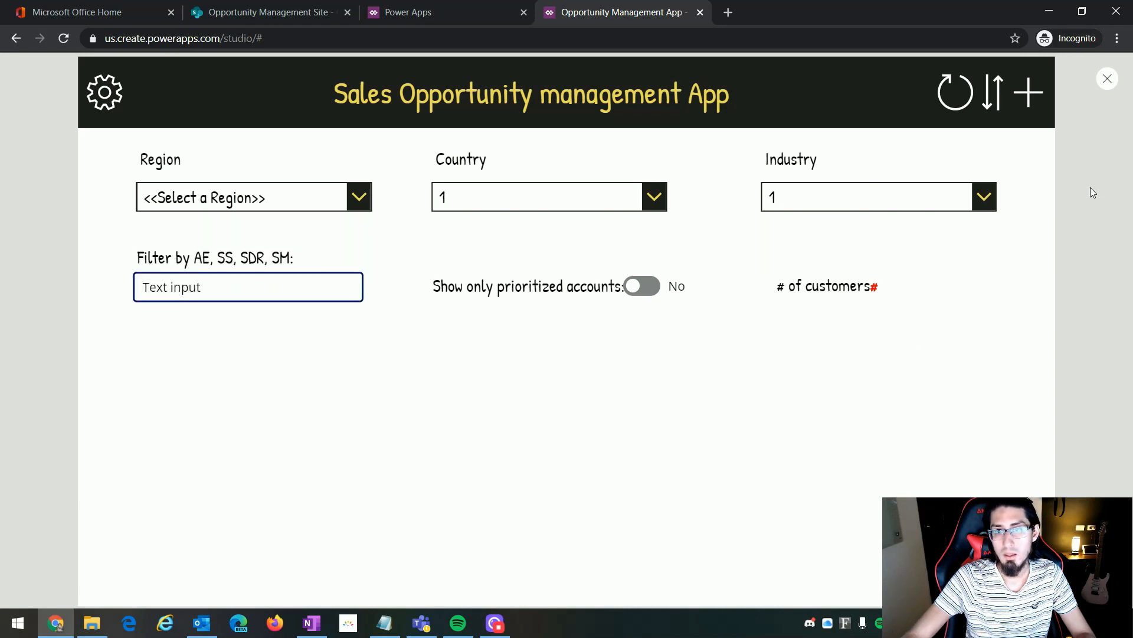
click(1107, 79)
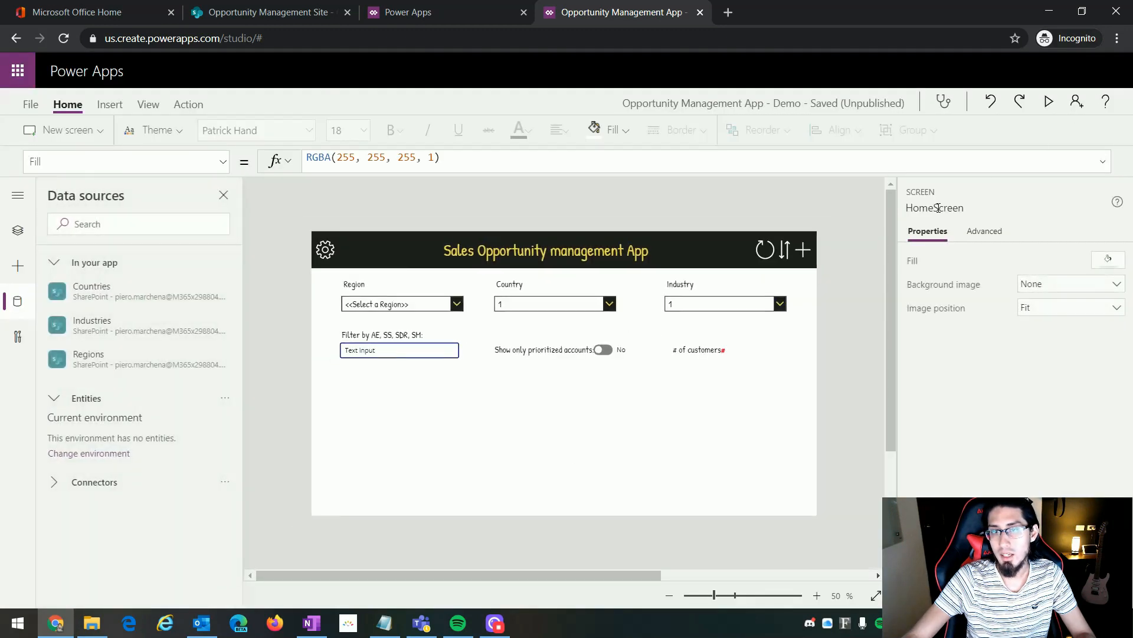
click(712, 293)
drag(405, 162, 278, 167)
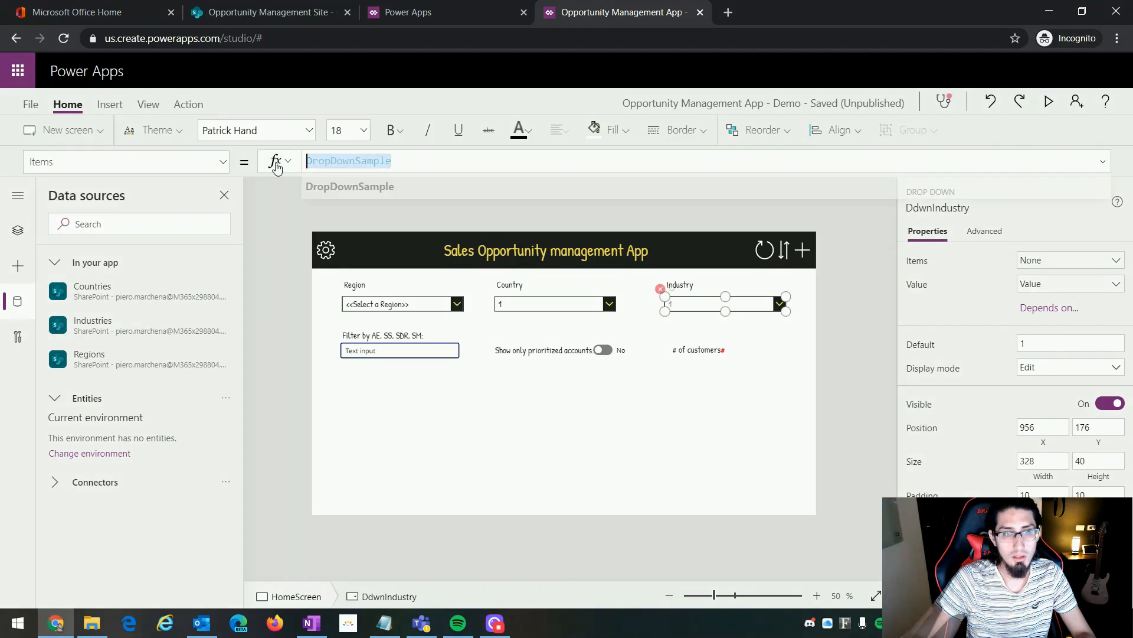
key(BackSpace)
text([)
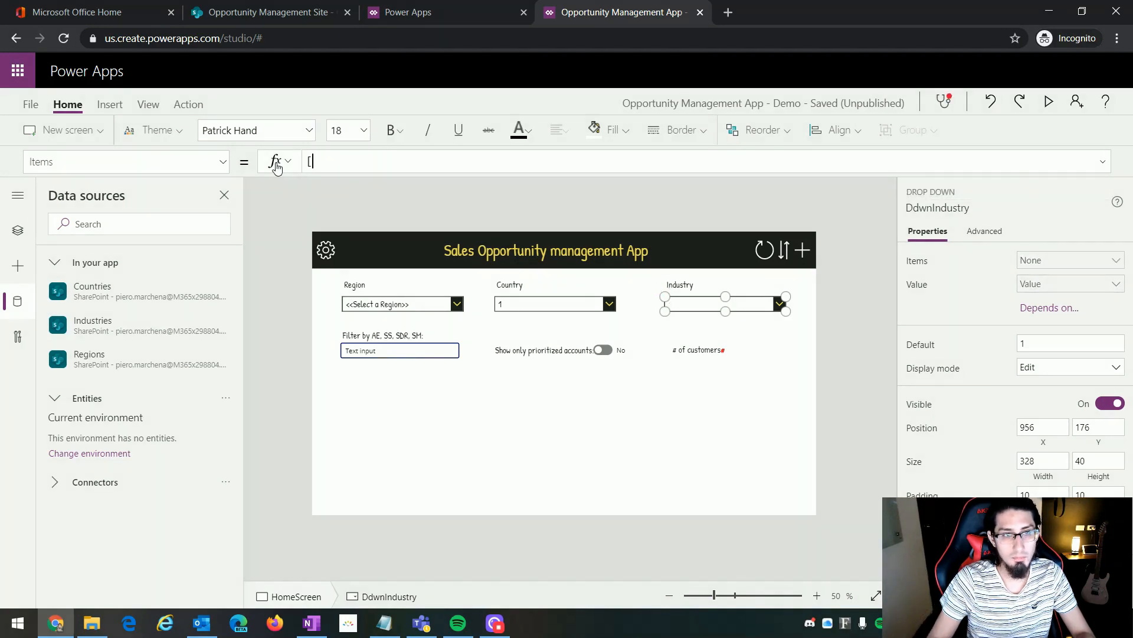
text(@Ind)
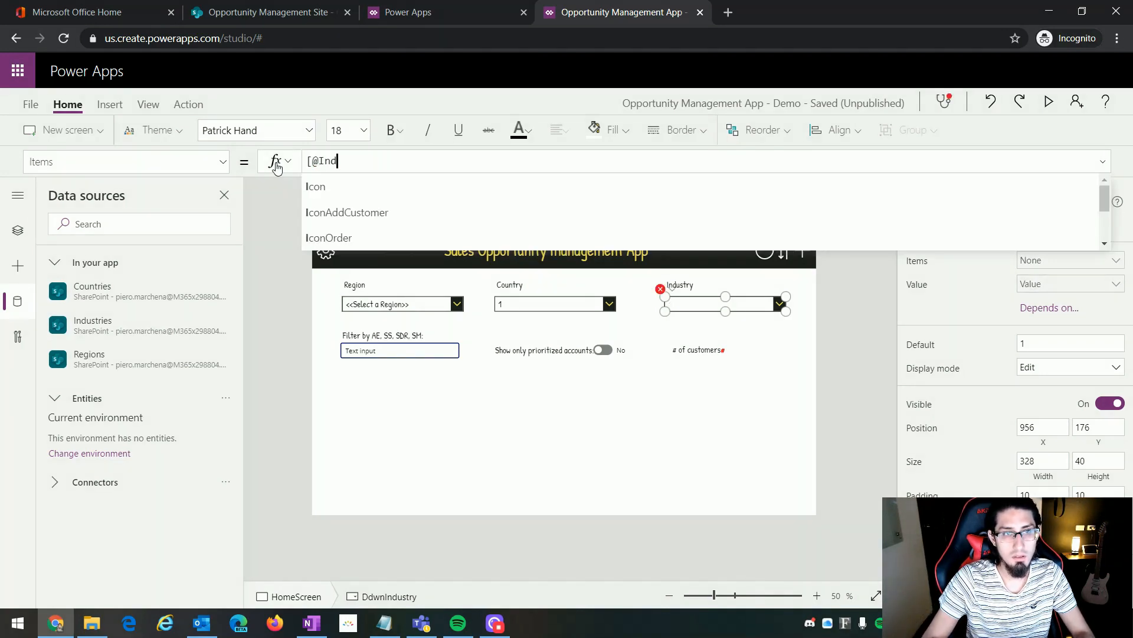
text(ustrie)
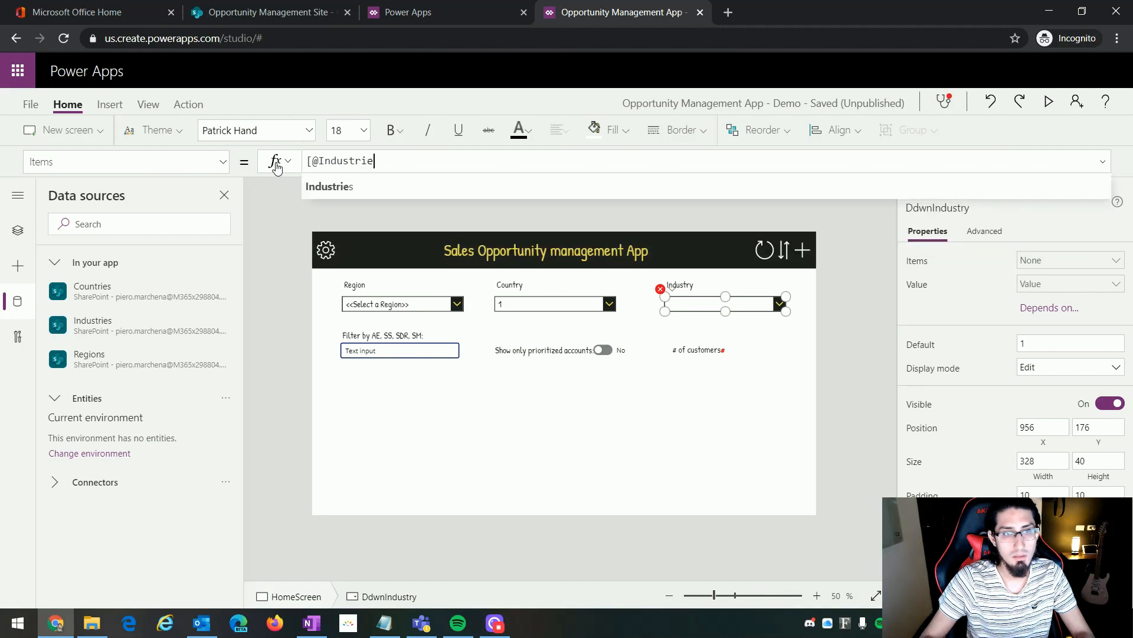
text(s])
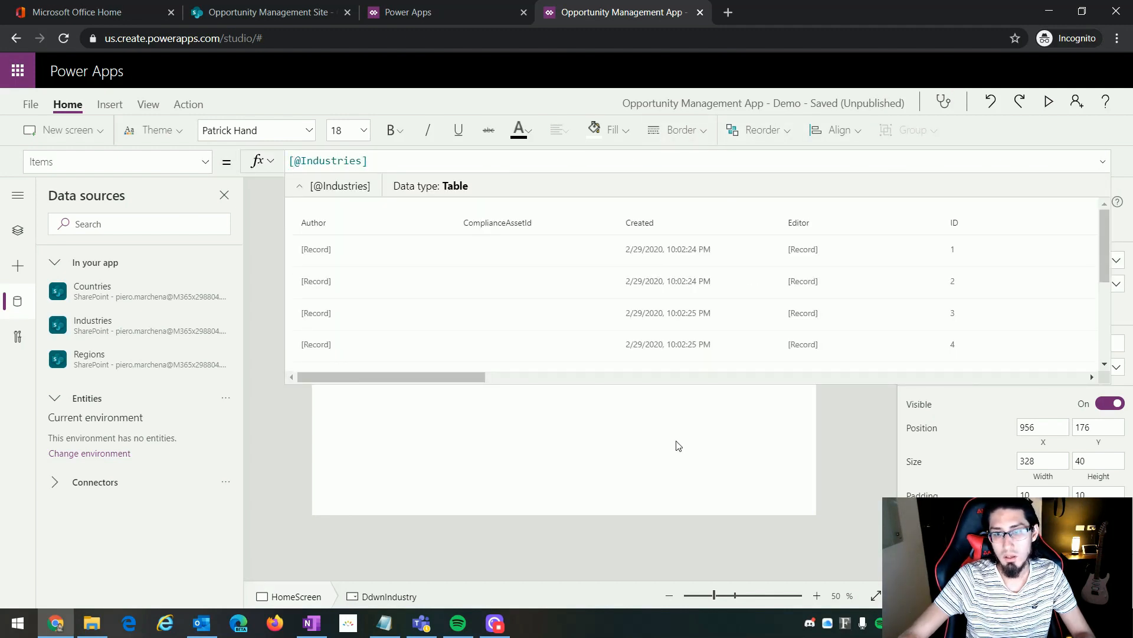
click(755, 399)
Set the Industry drop-down's displayed value field to Title
click(714, 304)
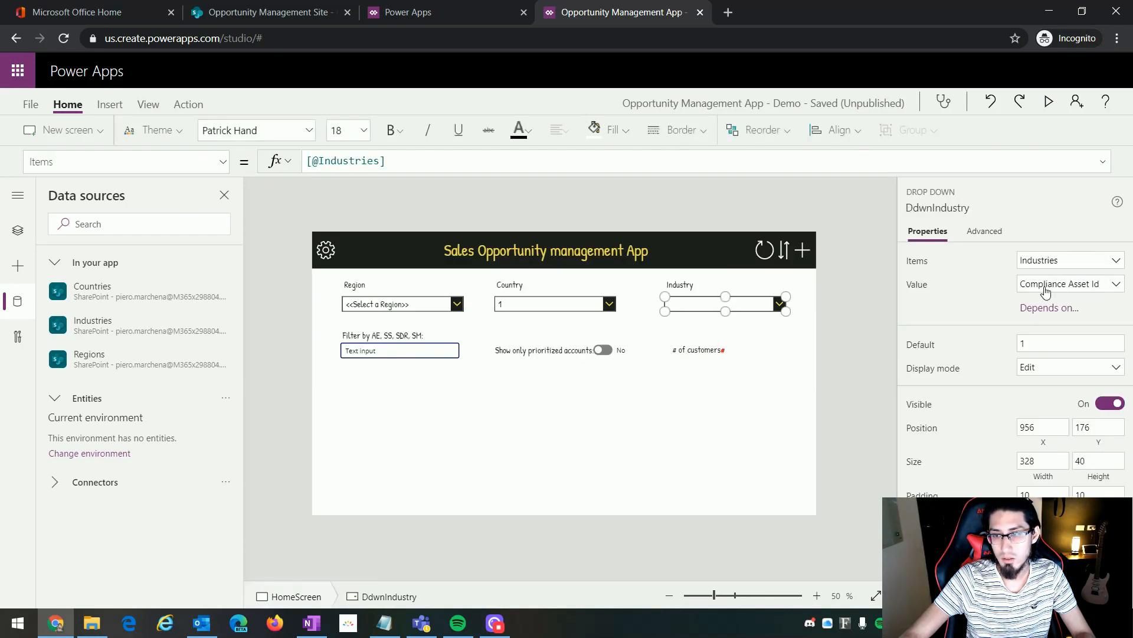
click(1109, 286)
scroll(991, 476, down, 1)
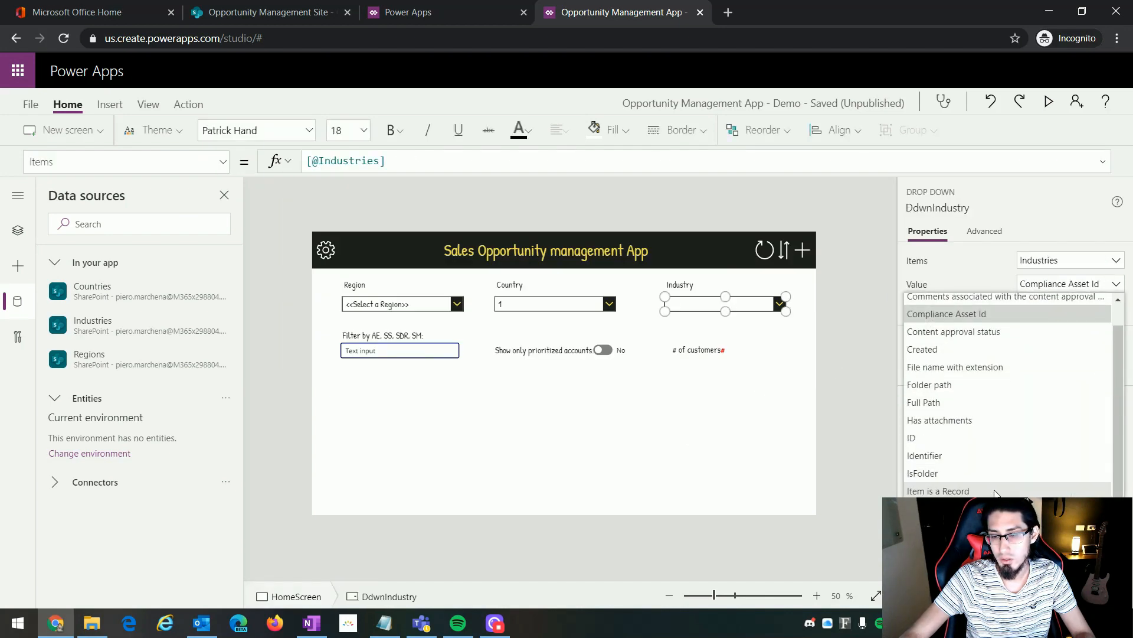
click(968, 564)
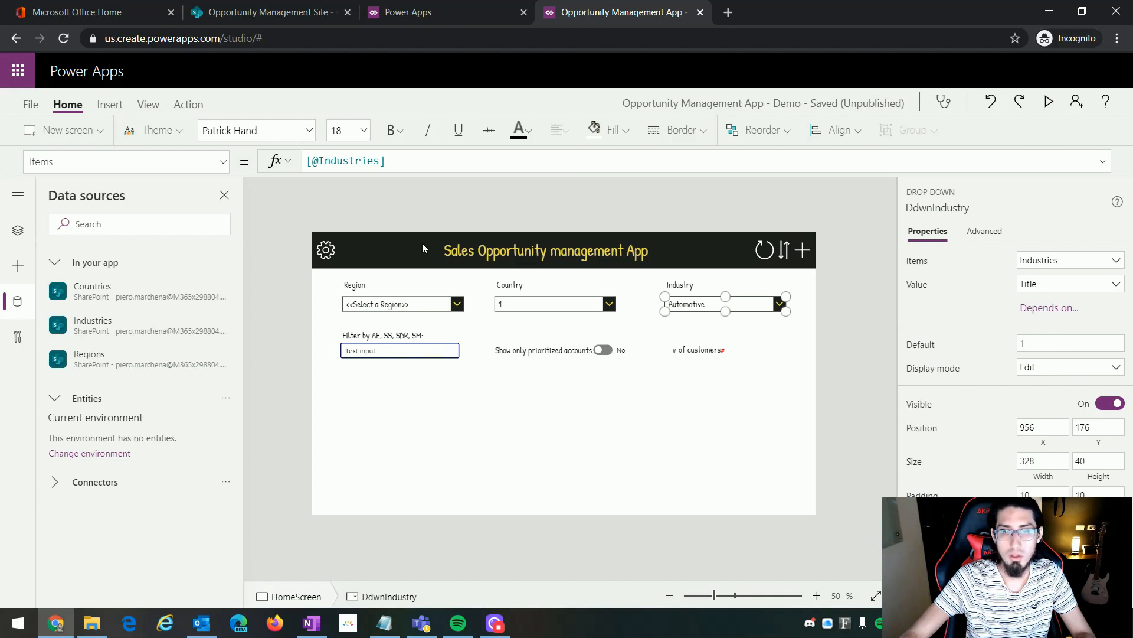
click(421, 158)
key(Home)
text(Sort)
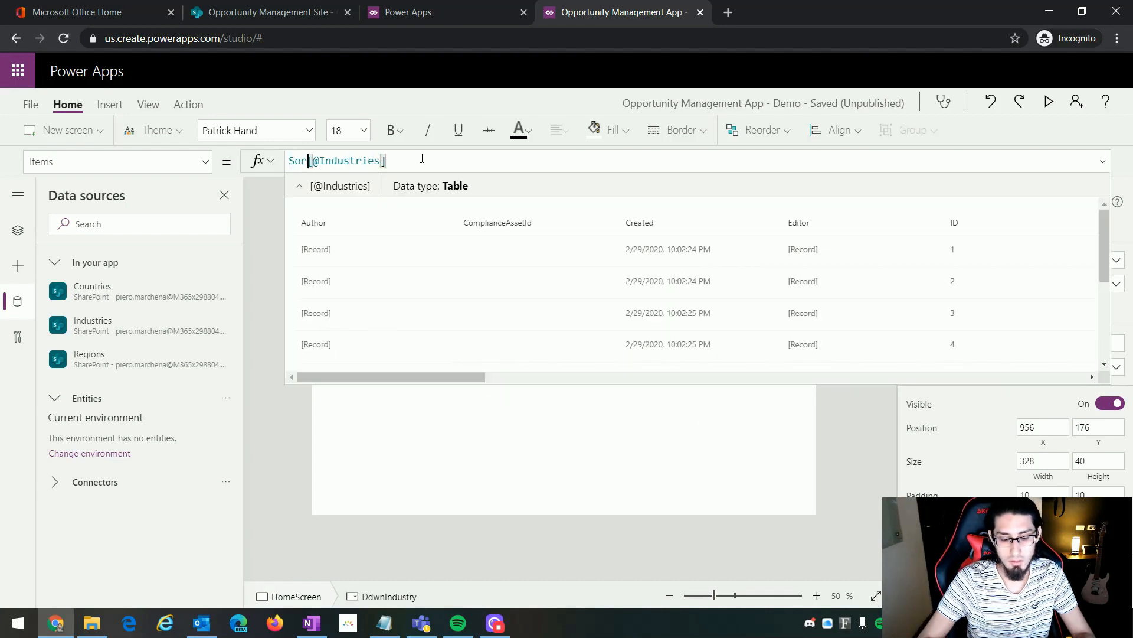
text(()
key(End)
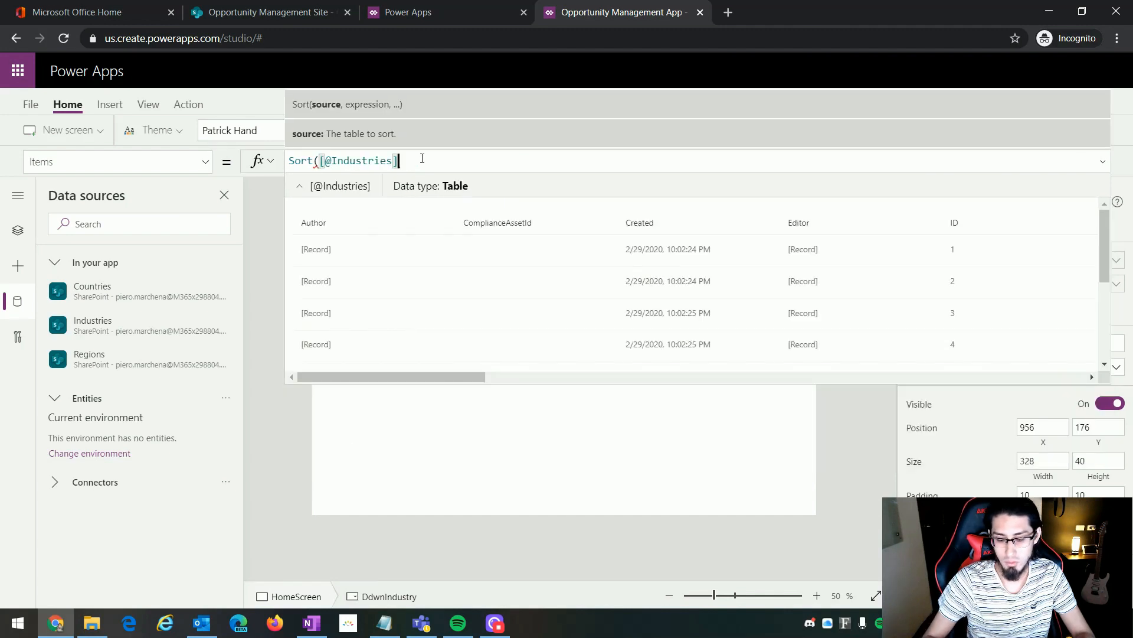
text(,Ti)
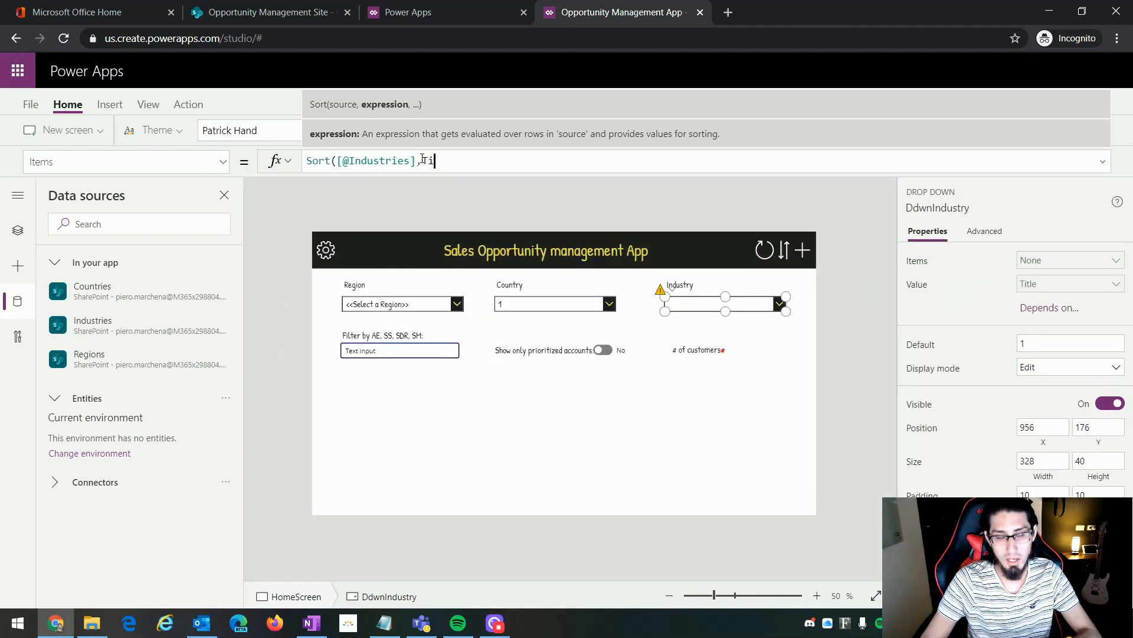
text(tle))
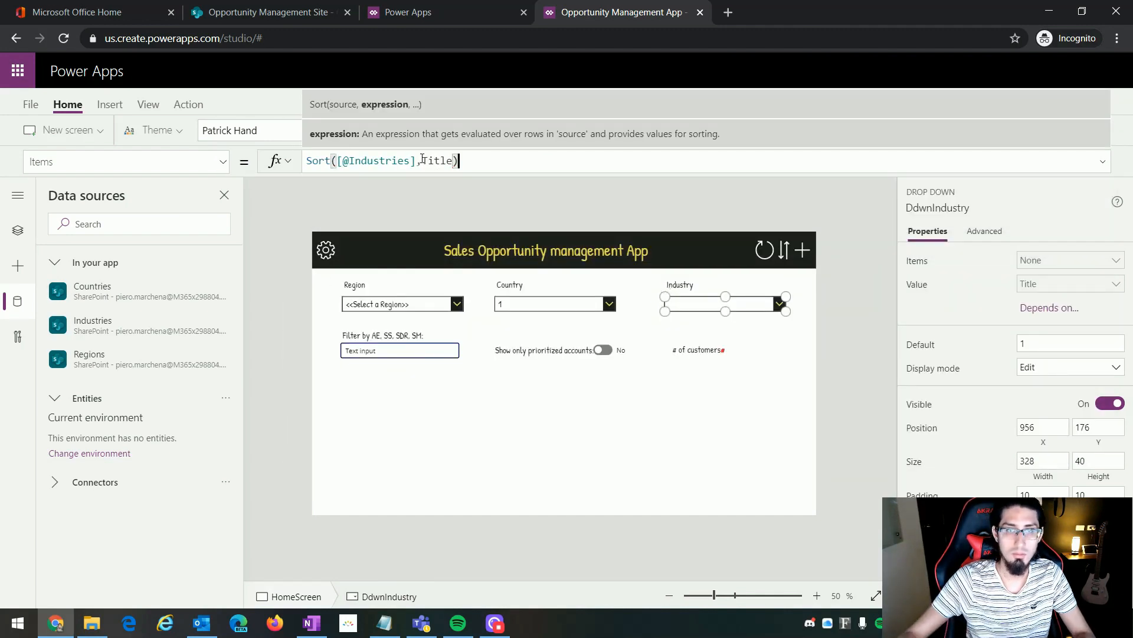
click(640, 430)
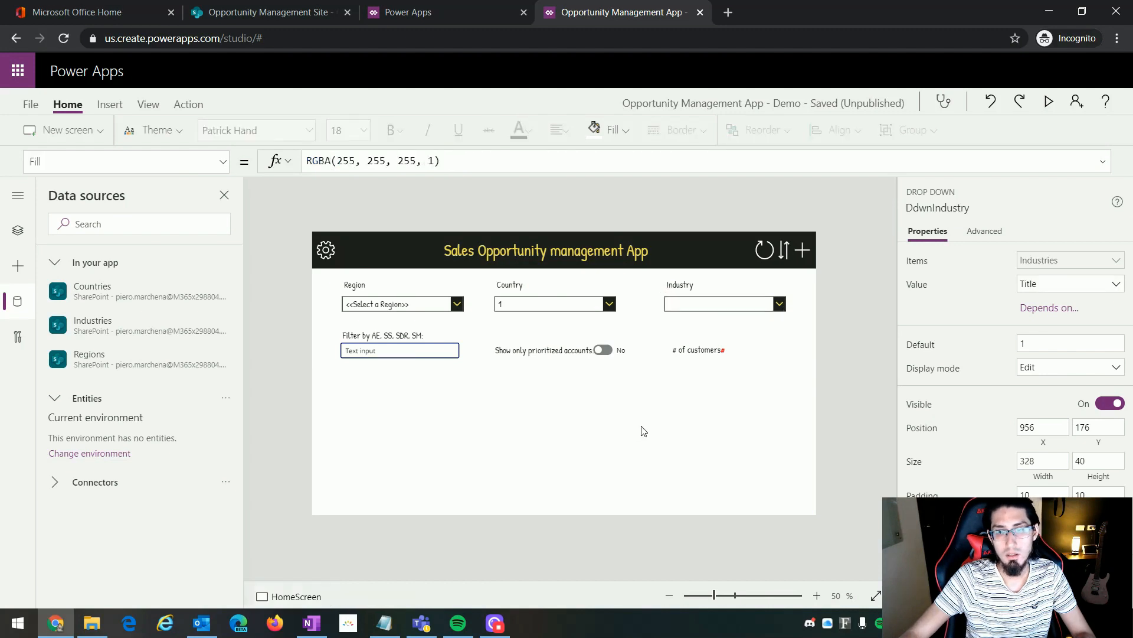
Preview the app, check the order of the Industry drop-down's options, and close the preview
click(1050, 105)
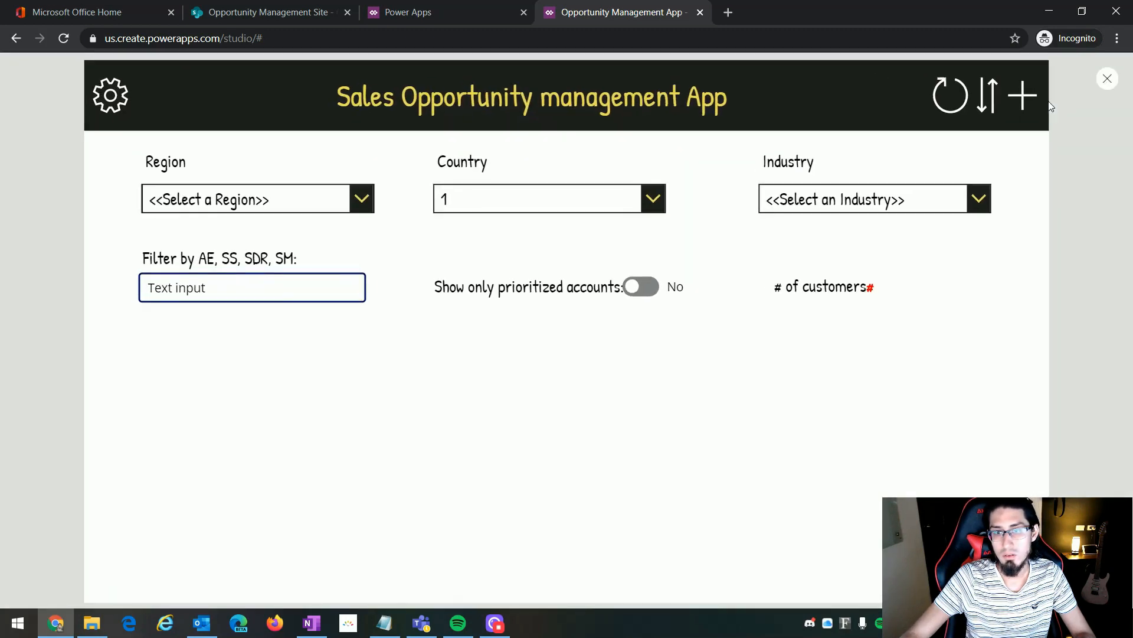
click(966, 204)
scroll(899, 335, down, 3)
scroll(900, 347, up, 3)
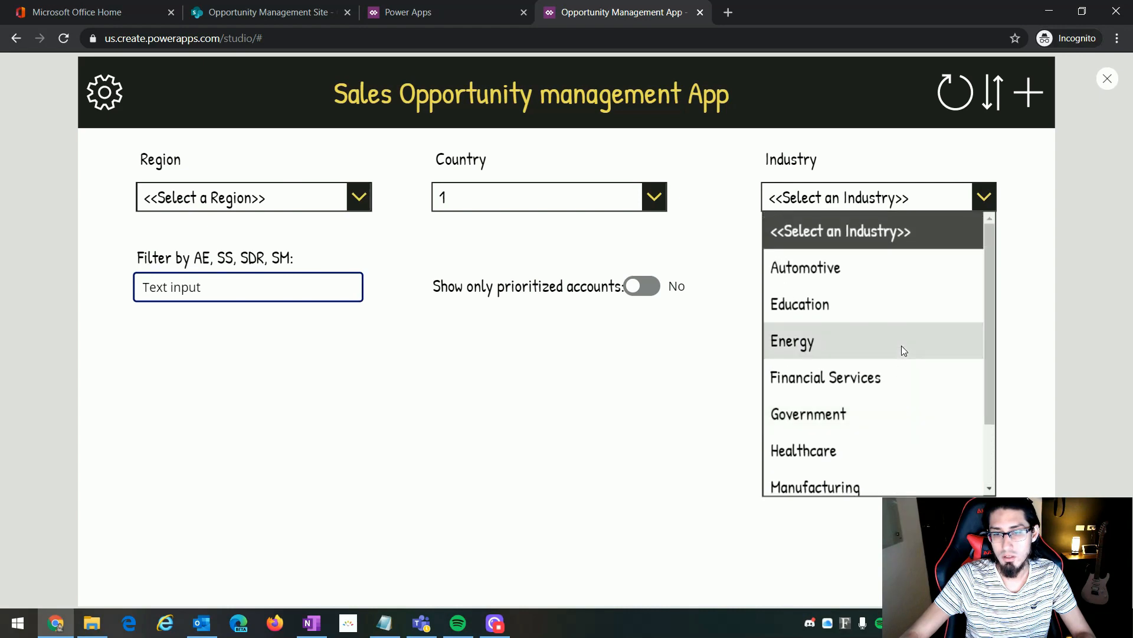
scroll(868, 377, down, 2)
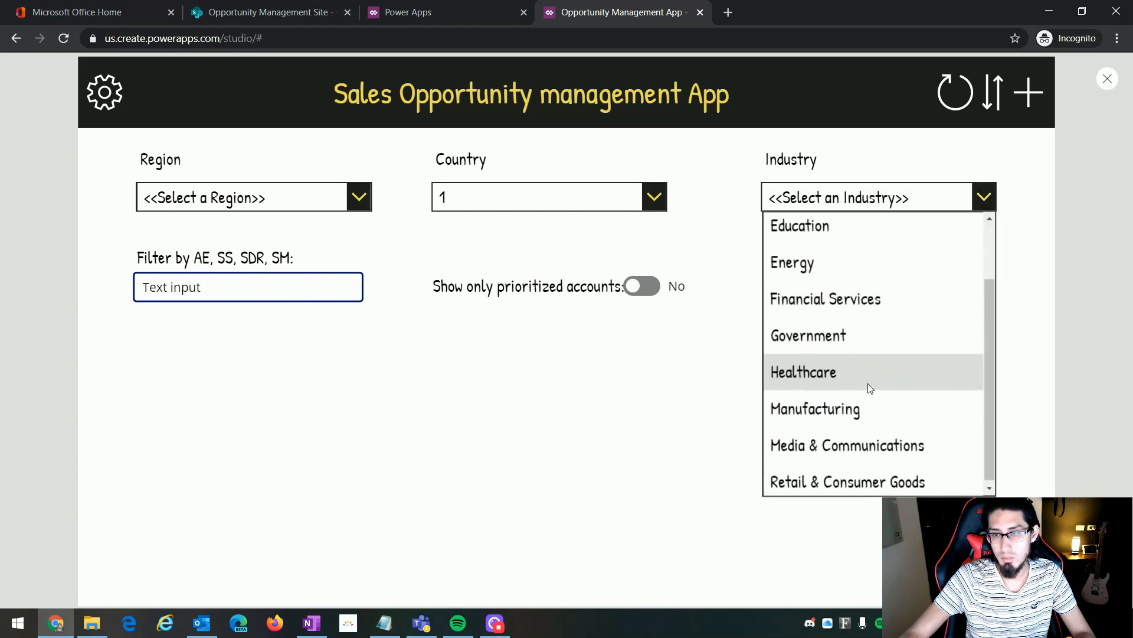
scroll(845, 382, up, 2)
key(Escape)
drag(423, 159, 295, 162)
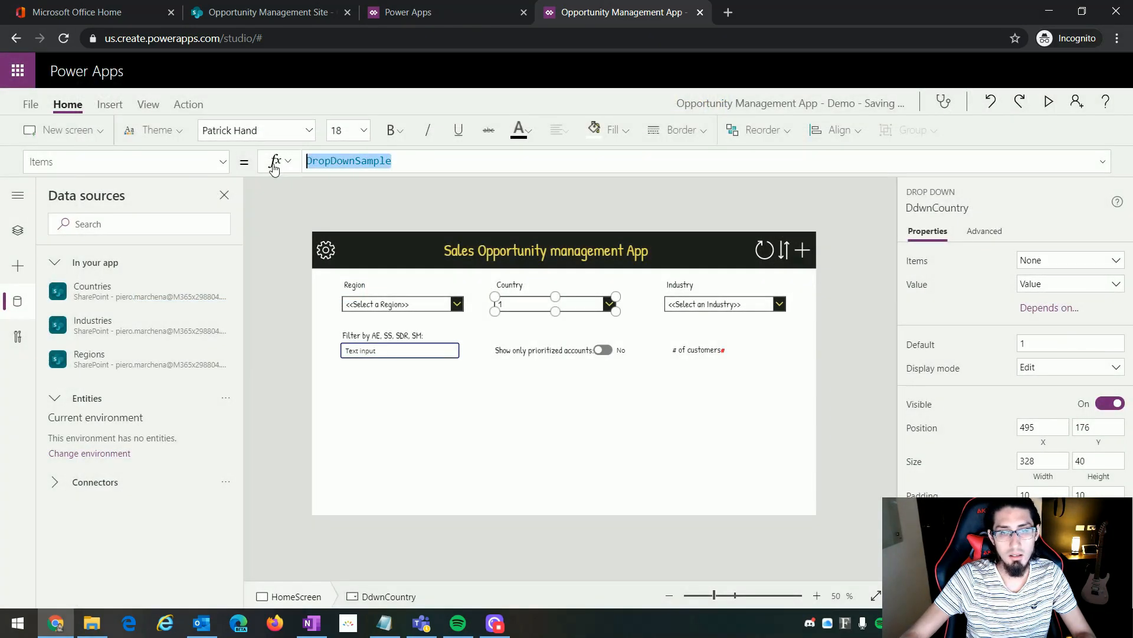
text([)
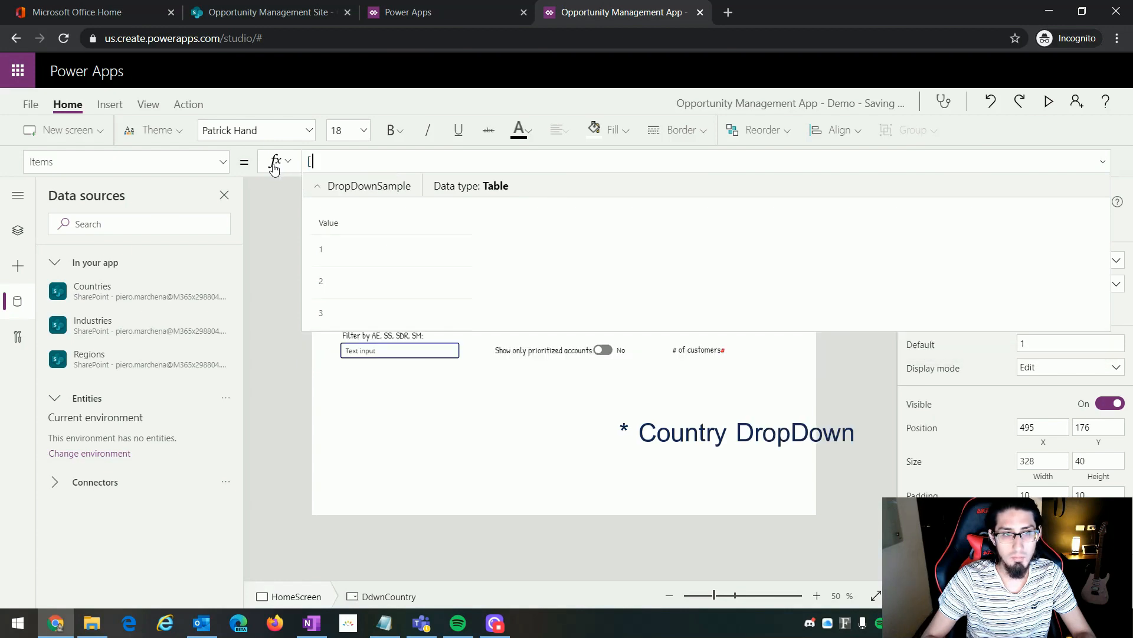
text(@)
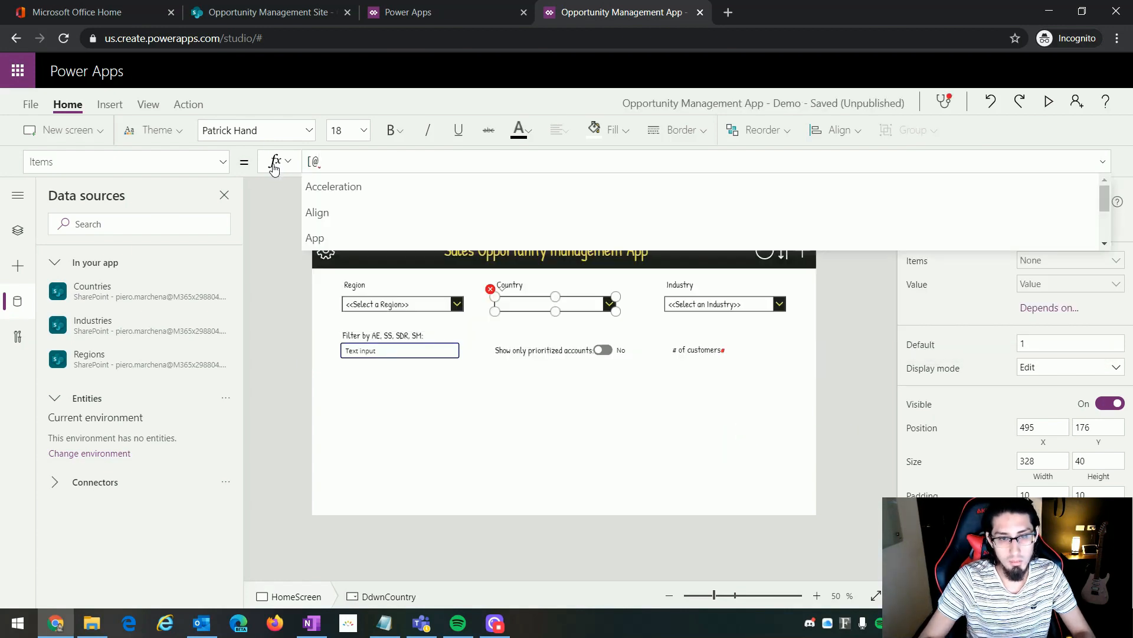
text(Cou)
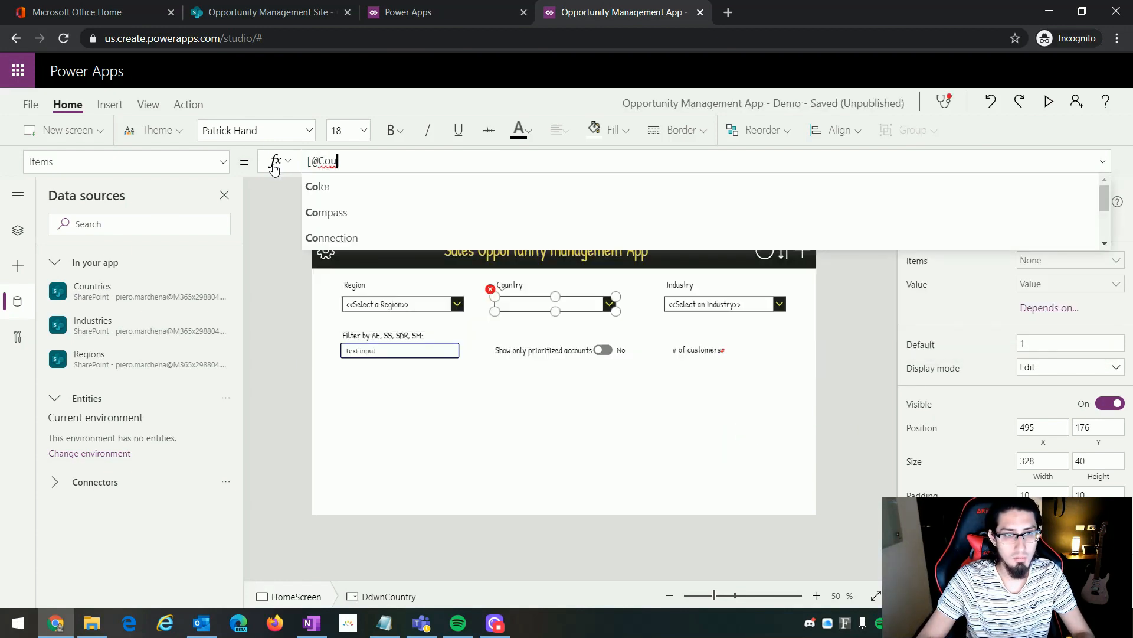
text(ntries])
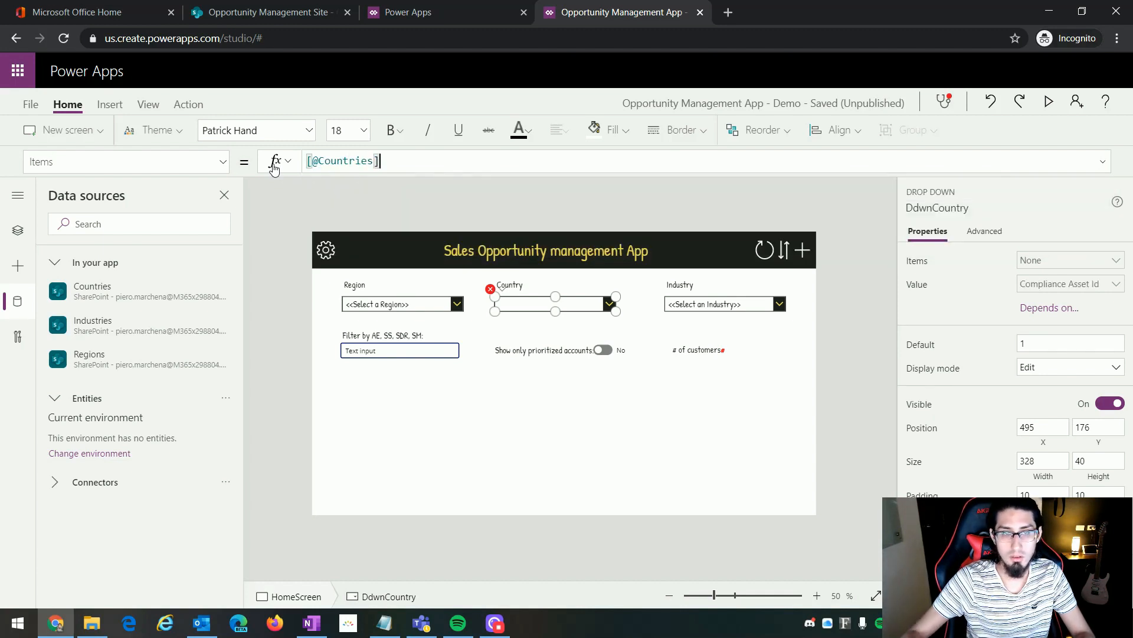
click(439, 161)
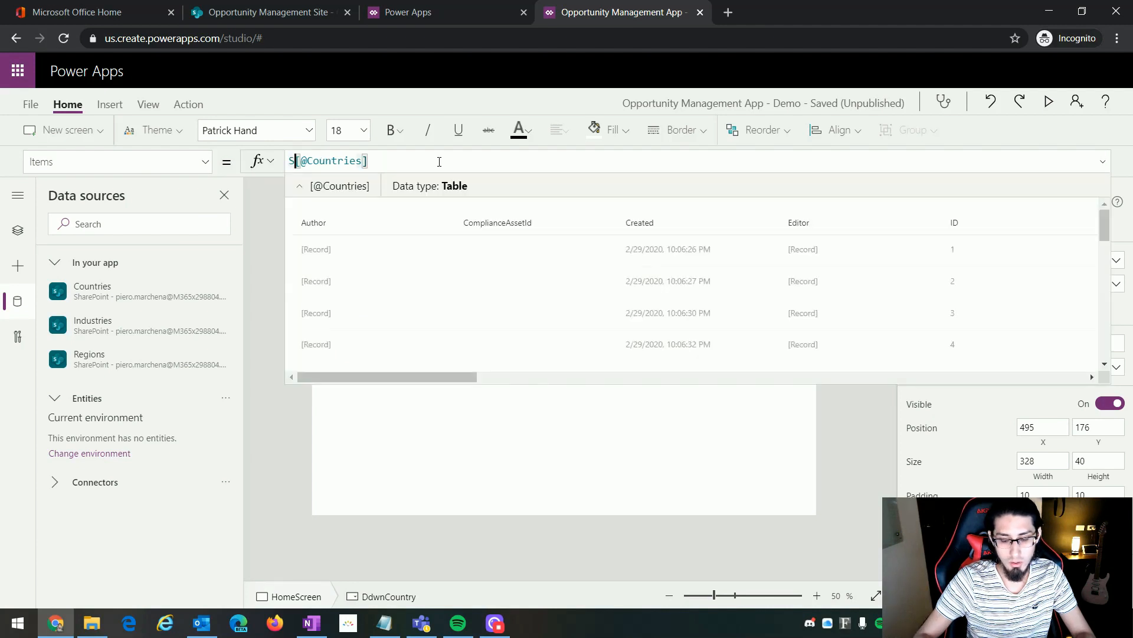
key(Home)
text(Sort()
key(End)
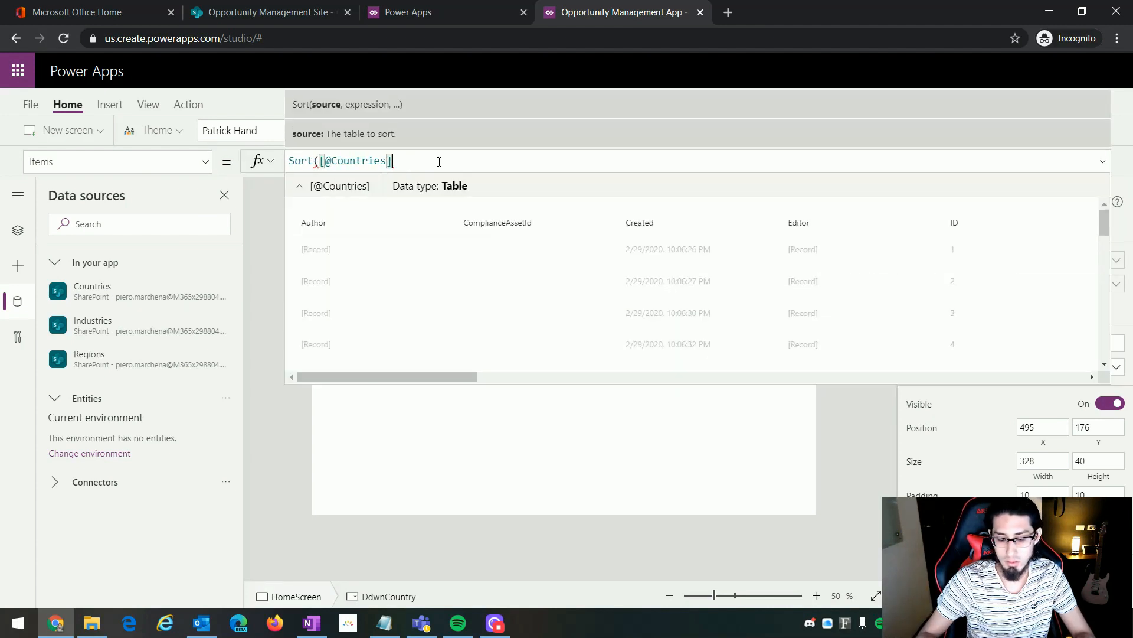
text(,Title))
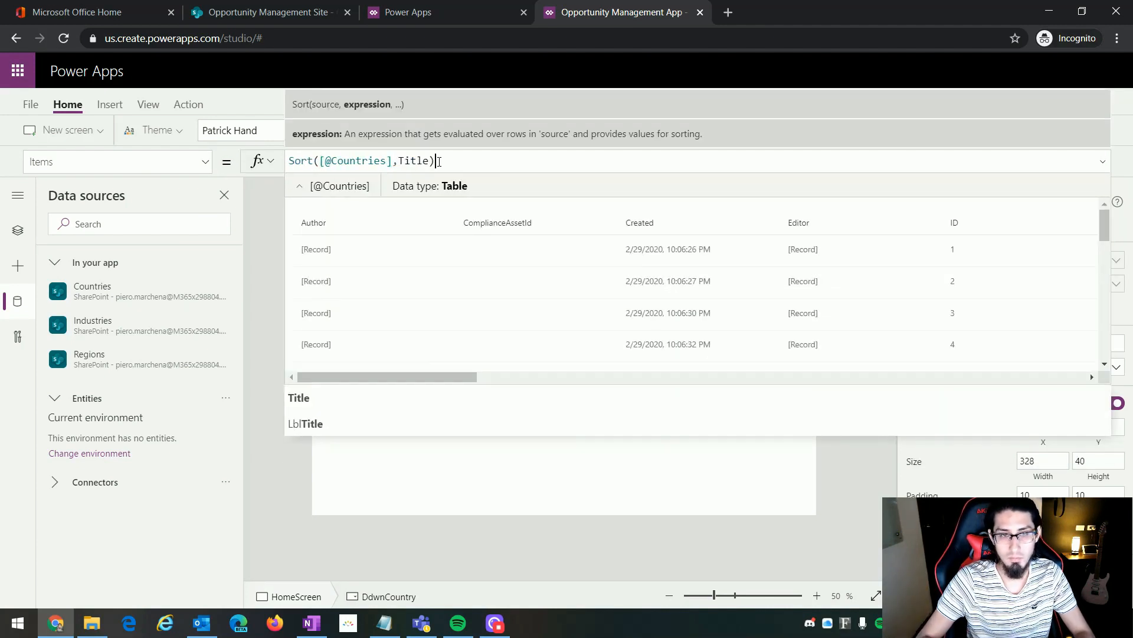
Set the Country drop-down's displayed value field to Title
click(1115, 284)
scroll(978, 459, down, 2)
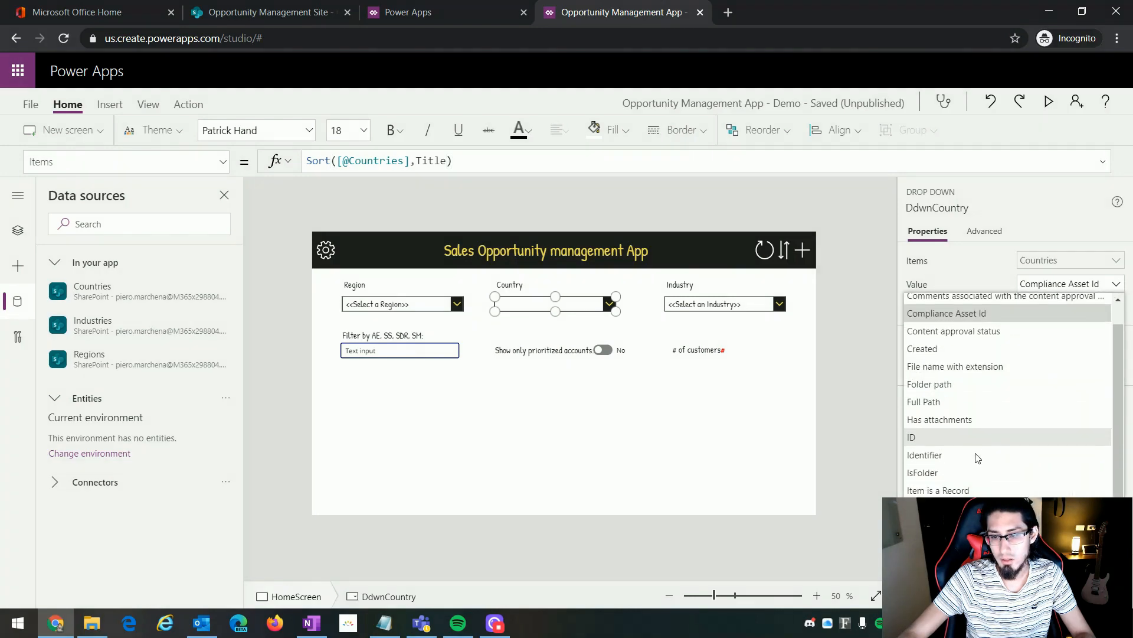
click(951, 560)
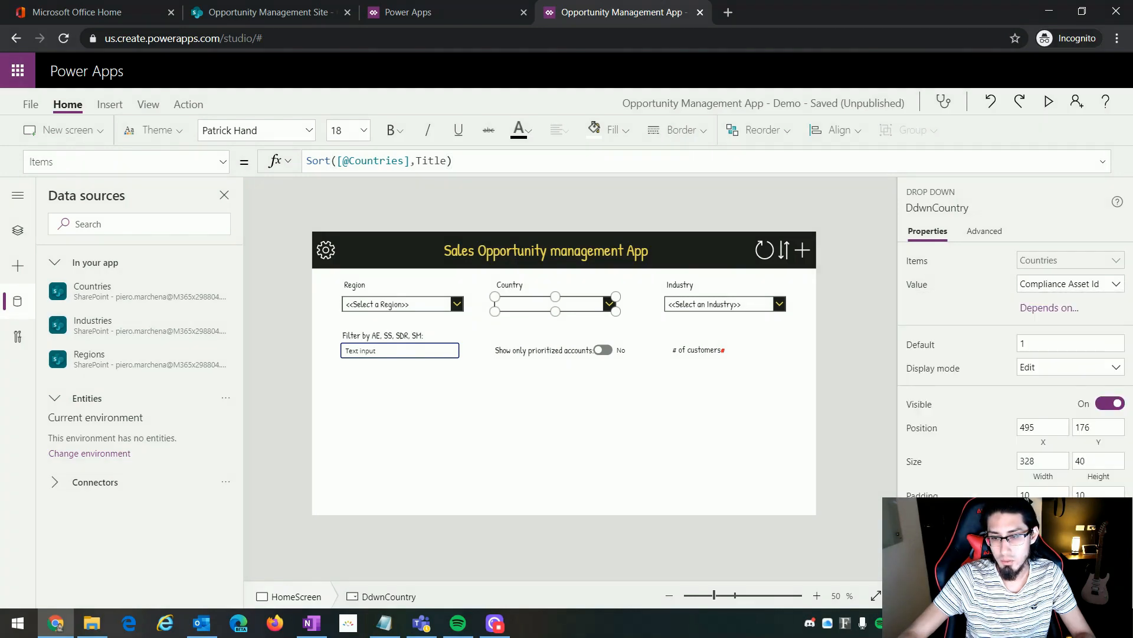
click(699, 441)
Preview the app and examine the options offered by the Country drop-down
click(1048, 101)
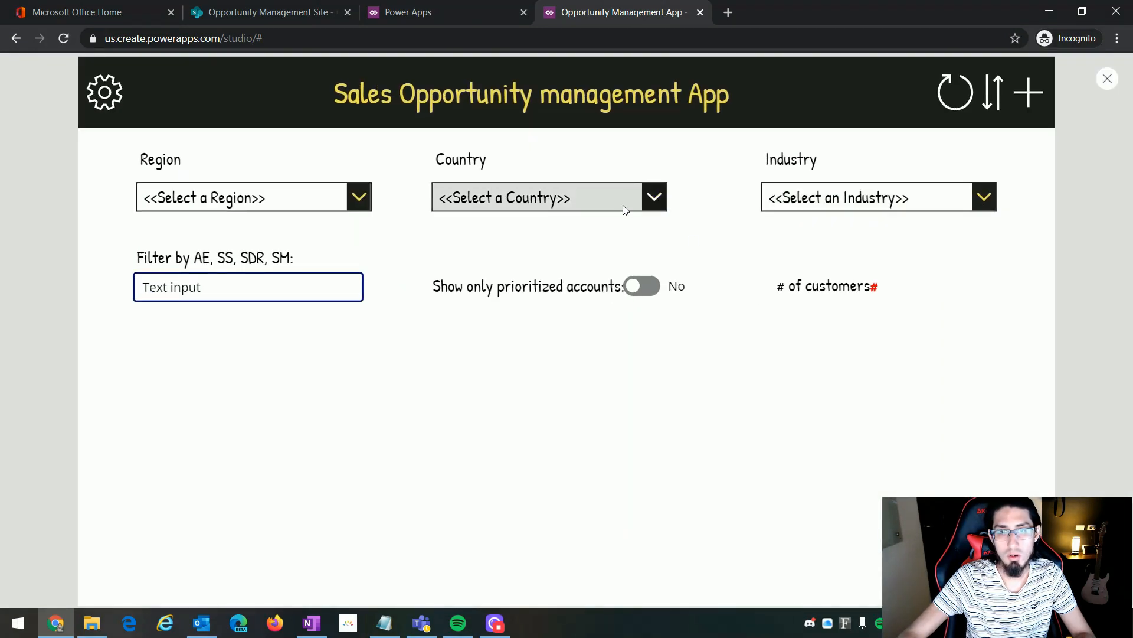
click(625, 210)
mouse_move(662, 246)
mouse_down()
mouse_move(662, 432)
mouse_move(662, 261)
mouse_up()
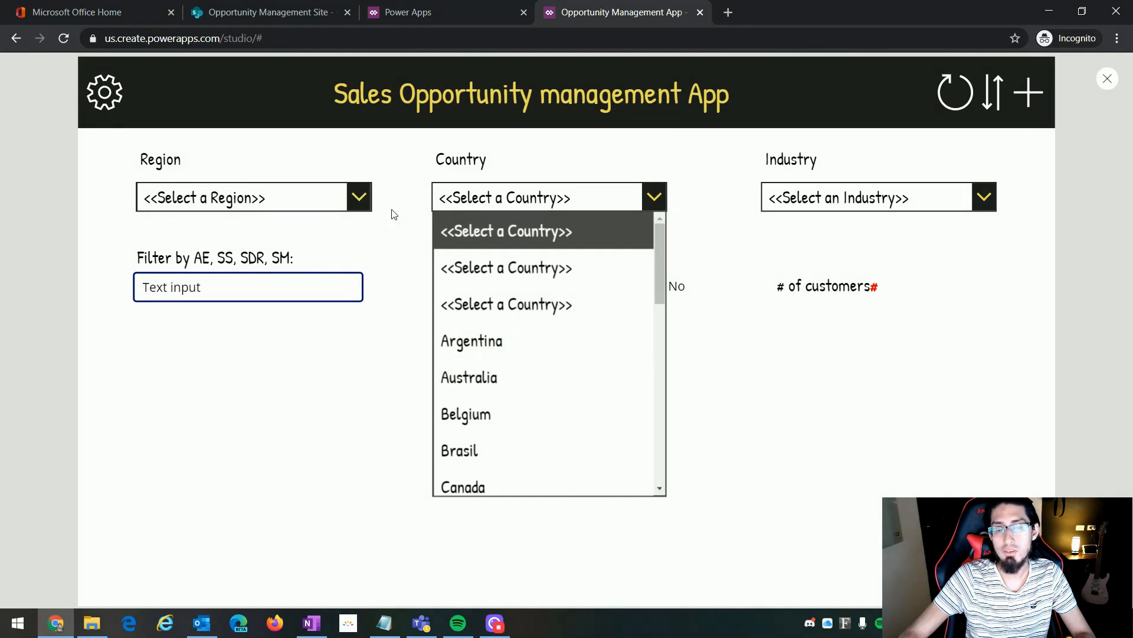
Choose APAC as the region in the preview, check whether the Country options follow it, and close the preview
click(361, 198)
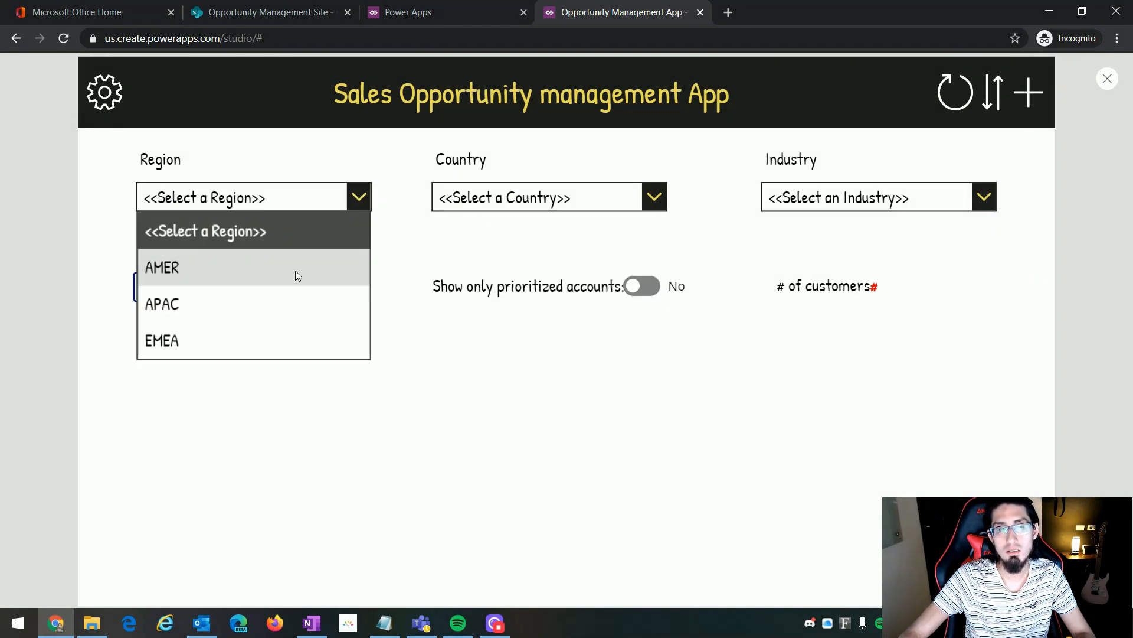
click(266, 315)
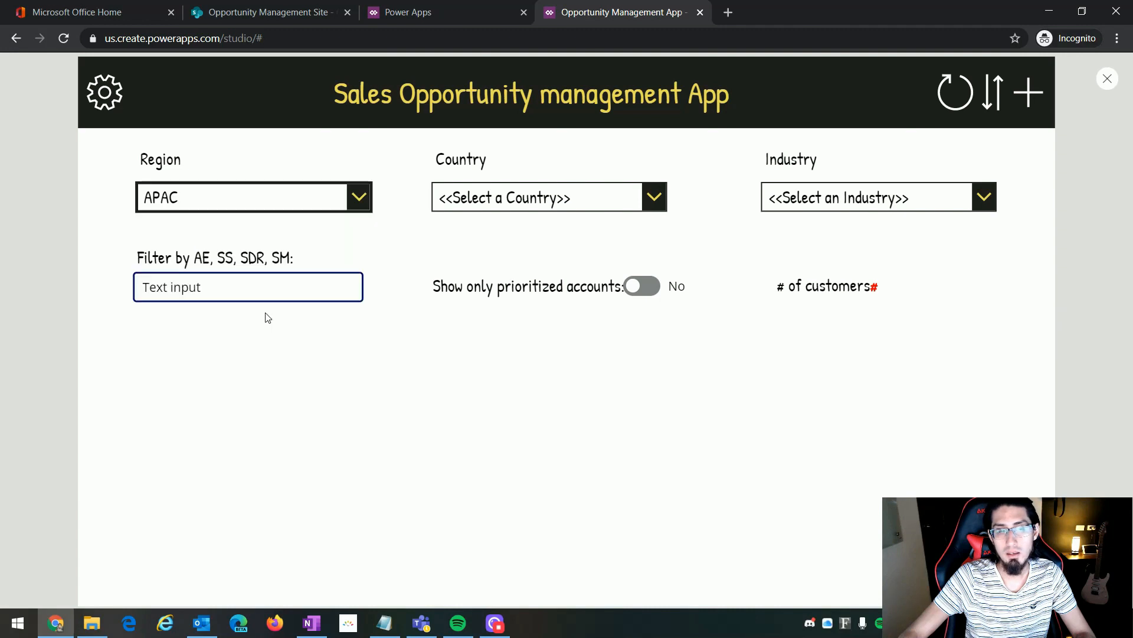
click(654, 199)
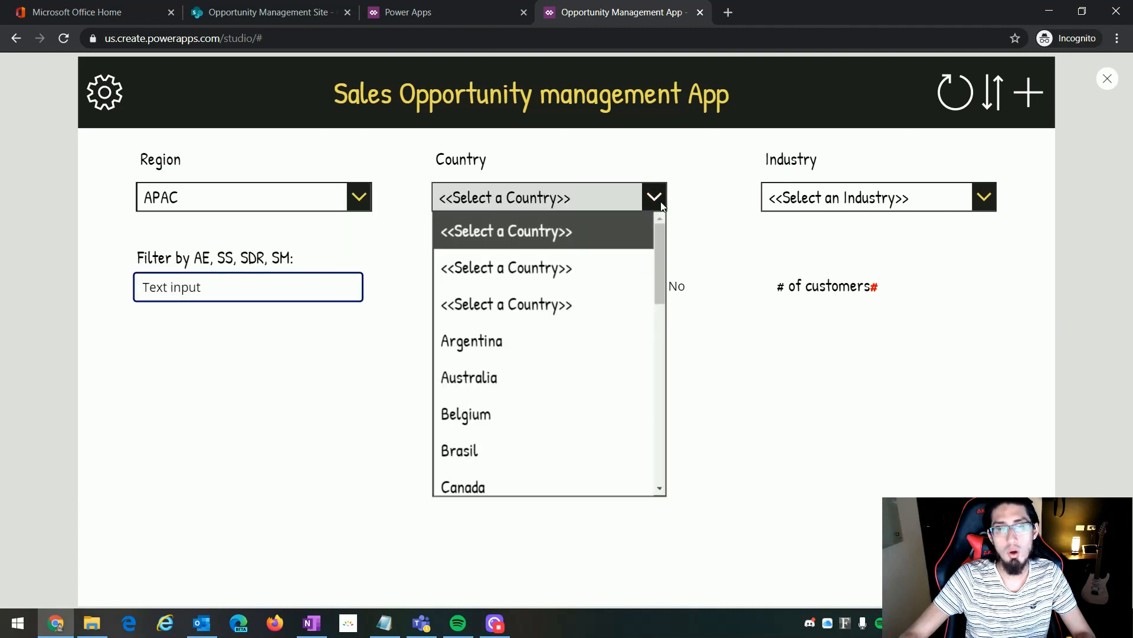
scroll(659, 304, down, 1)
drag(659, 307, 664, 224)
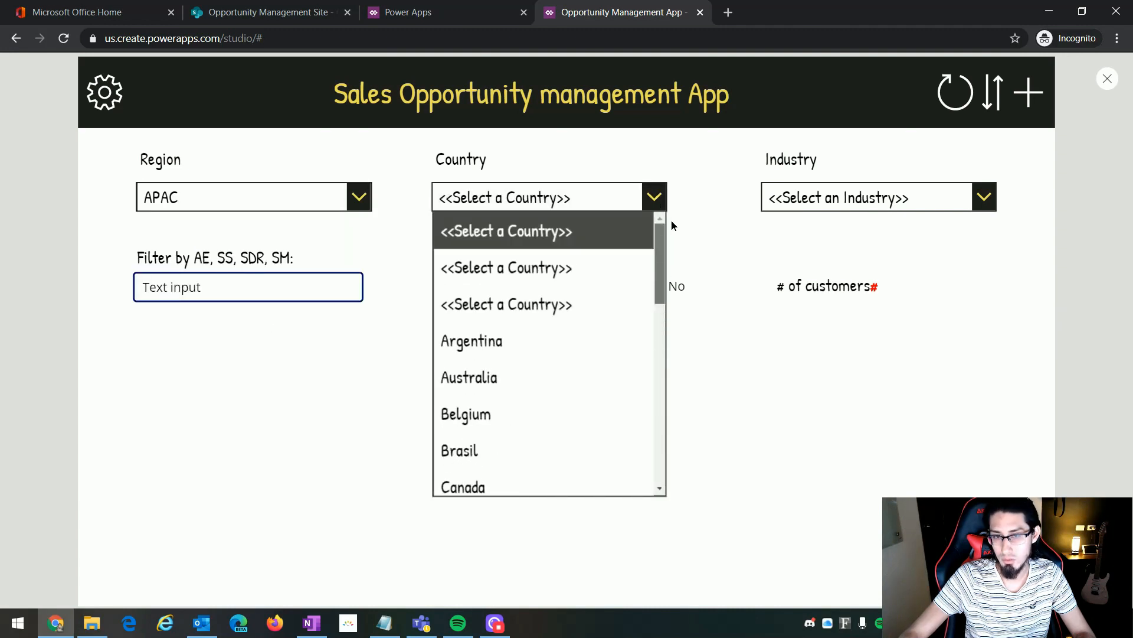
key(Escape)
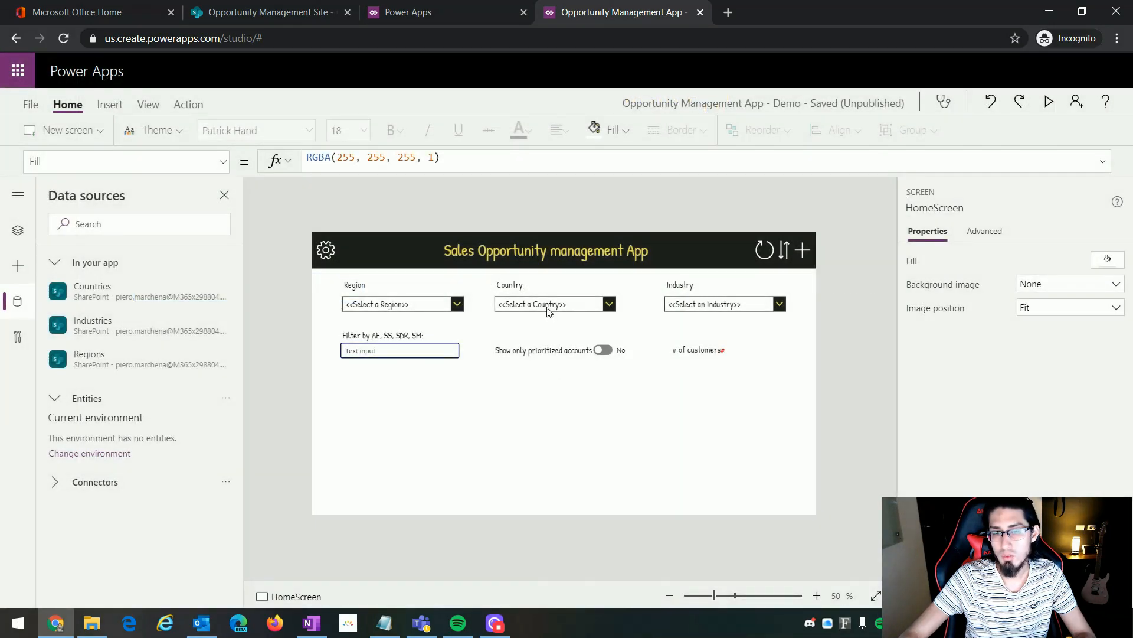
click(548, 306)
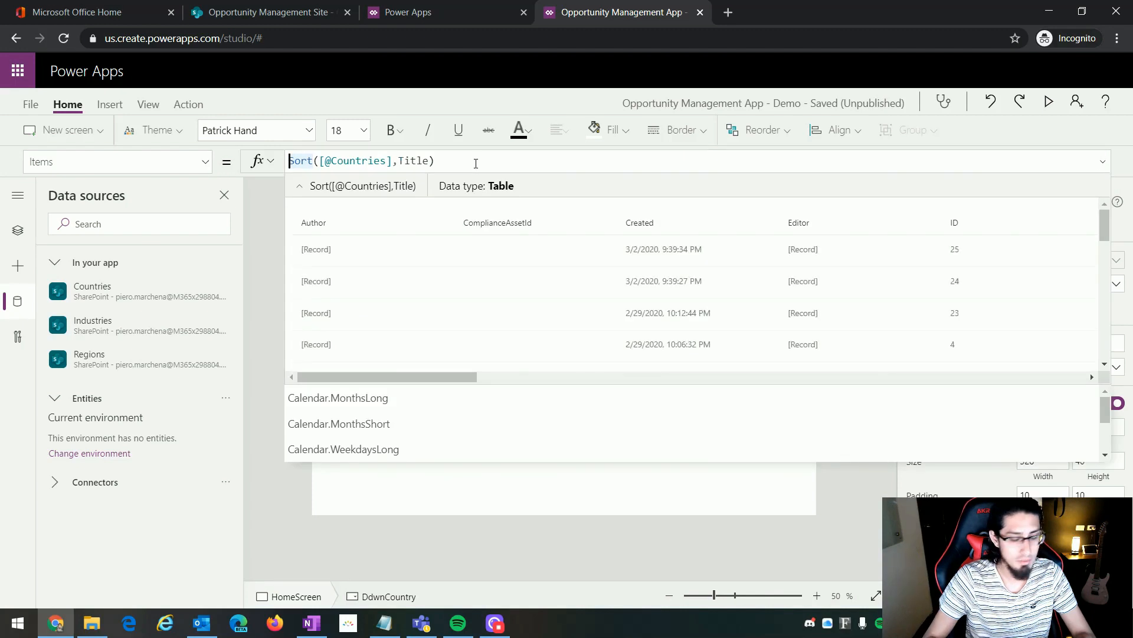
text(Filter()
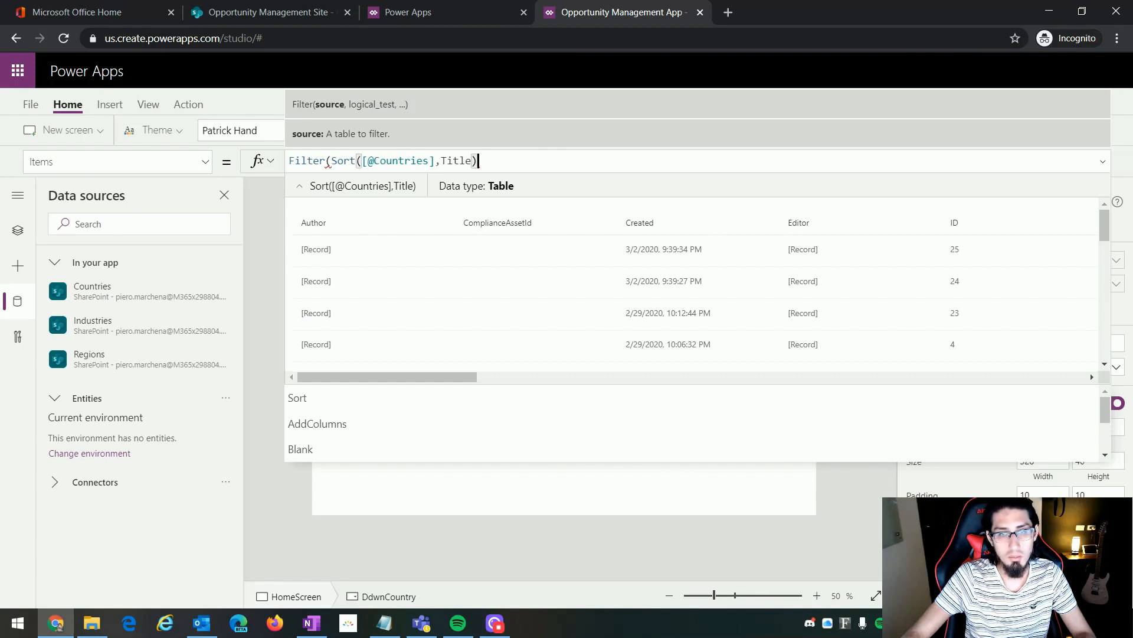
key(ctrl+shift+Left)
key(ctrl+shift+Left)
key(ctrl+shift+Left)
key(ctrl+shift+Left)
key(ctrl+shift+Left)
key(ctrl+shift+Left)
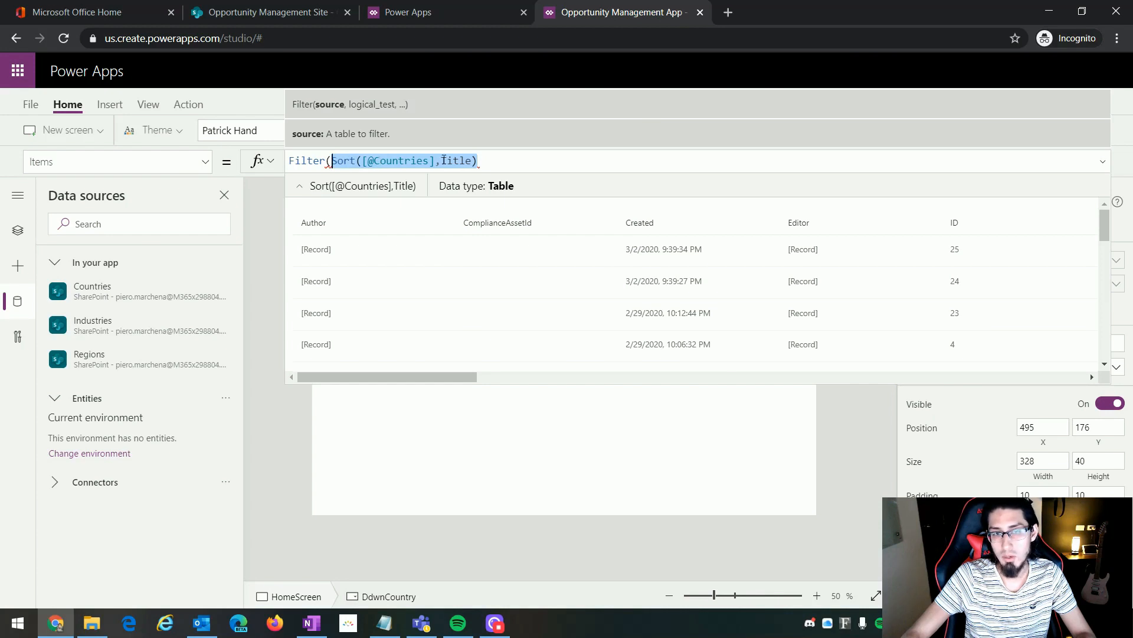
click(491, 162)
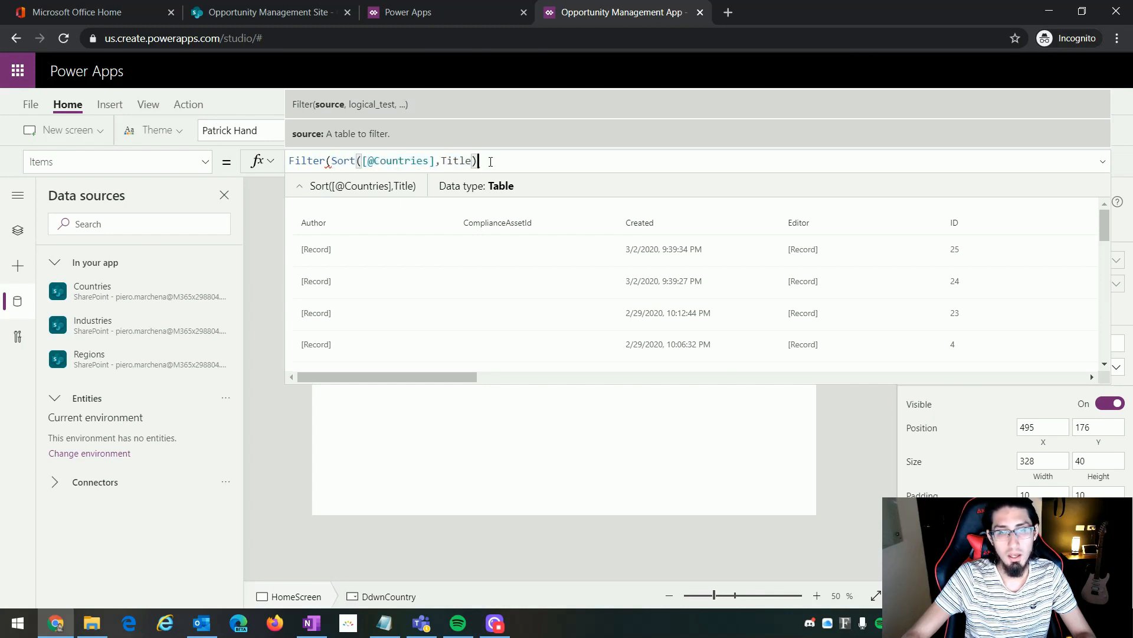
text(,)
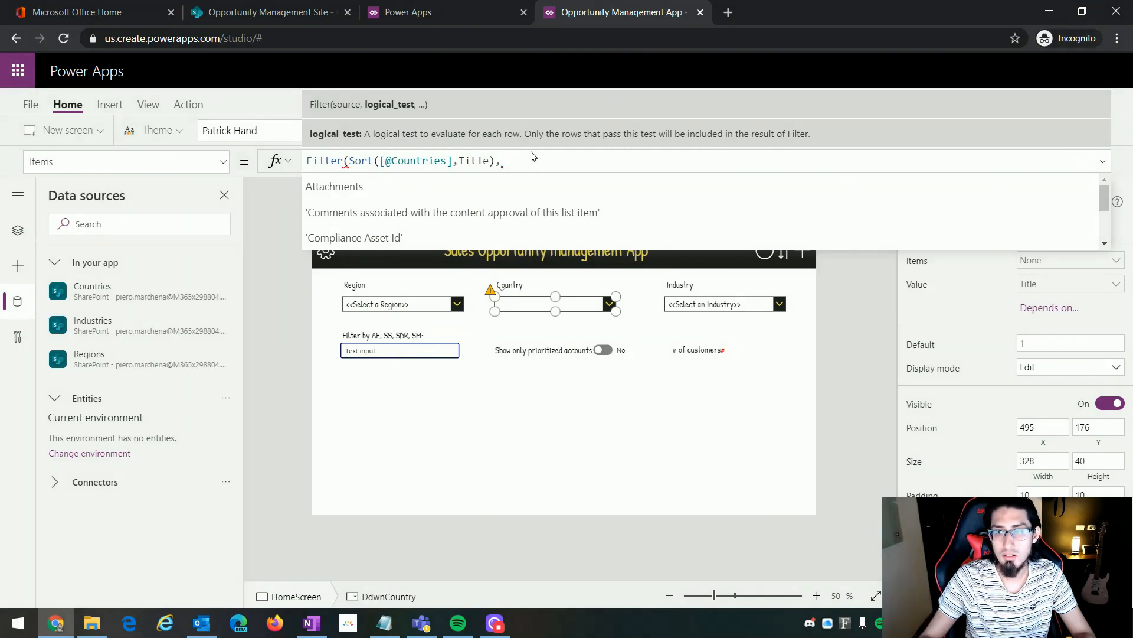
Check the Countries list's columns in SharePoint and return to Power Apps to begin the filter's logical test with Region=
click(232, 7)
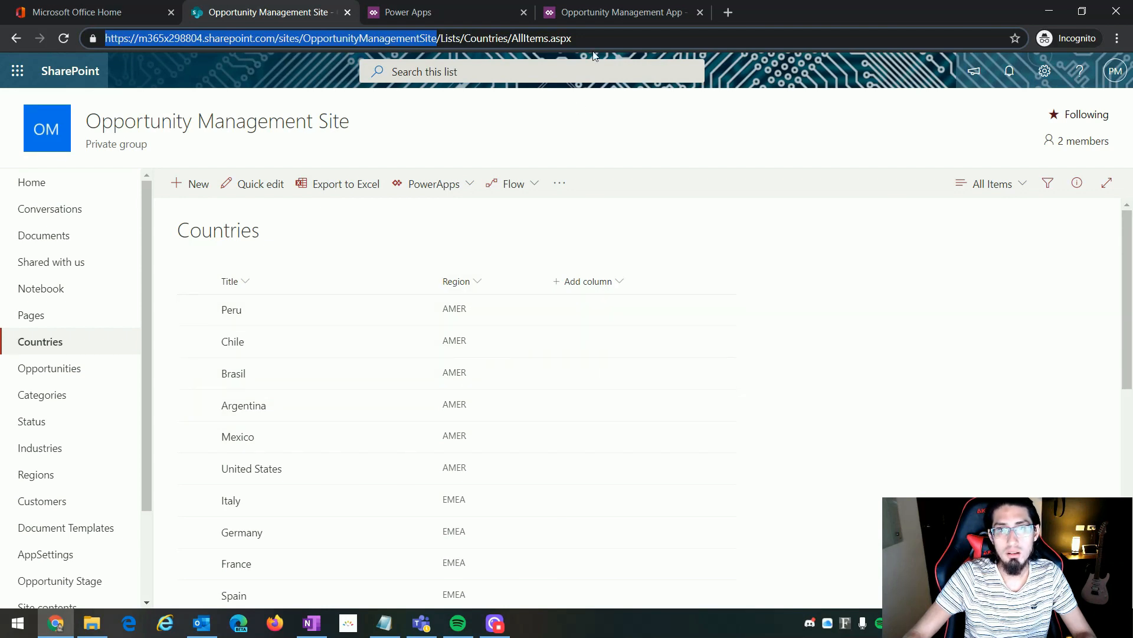
click(610, 7)
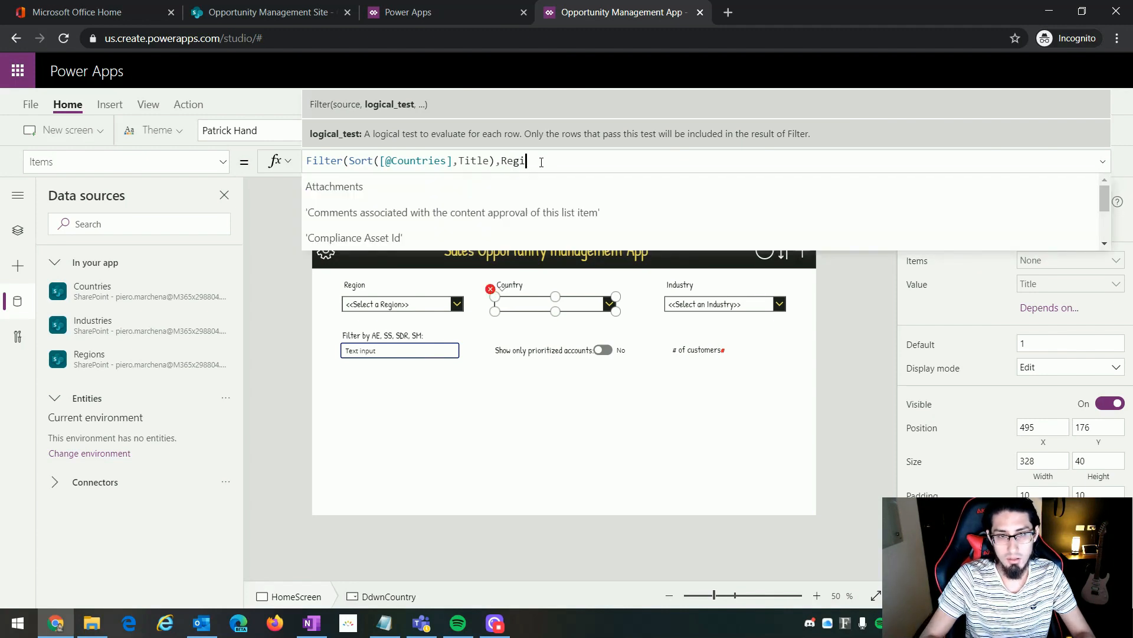
text(on=)
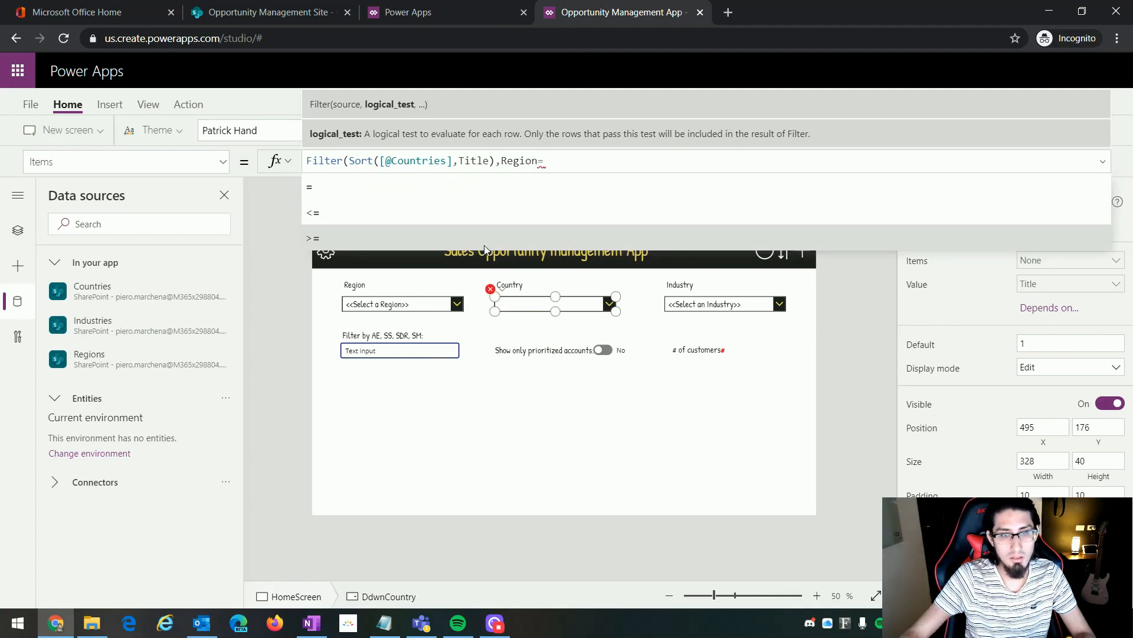
Look up the Region drop-down's control name in the app's control tree and continue the Country filter's logical test with DdwnRegion
click(426, 304)
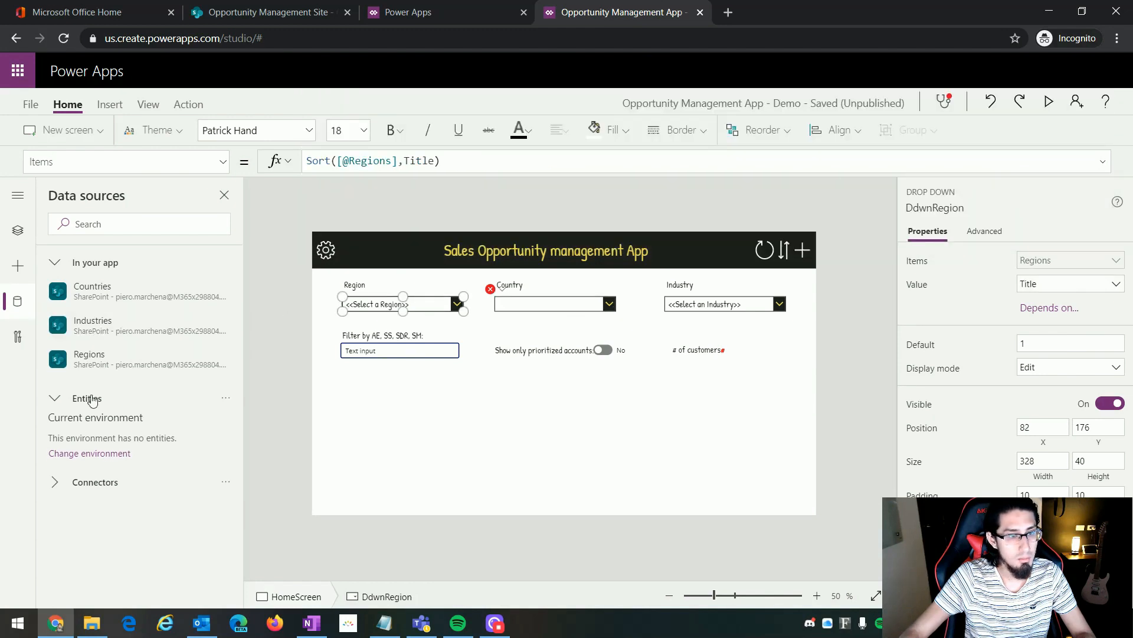
click(15, 233)
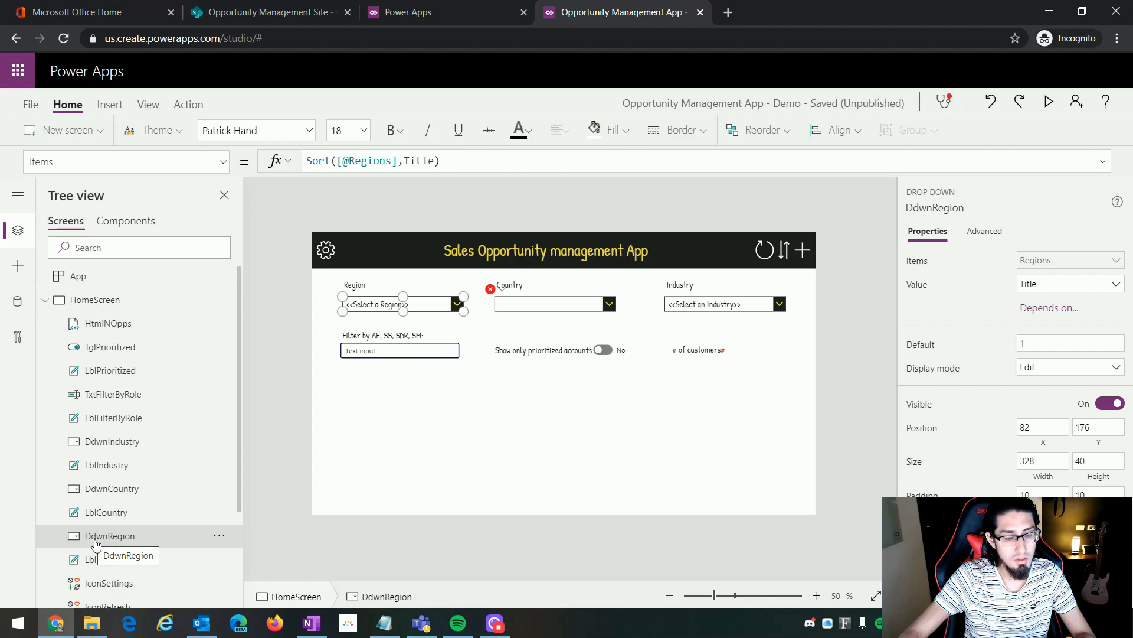
click(558, 306)
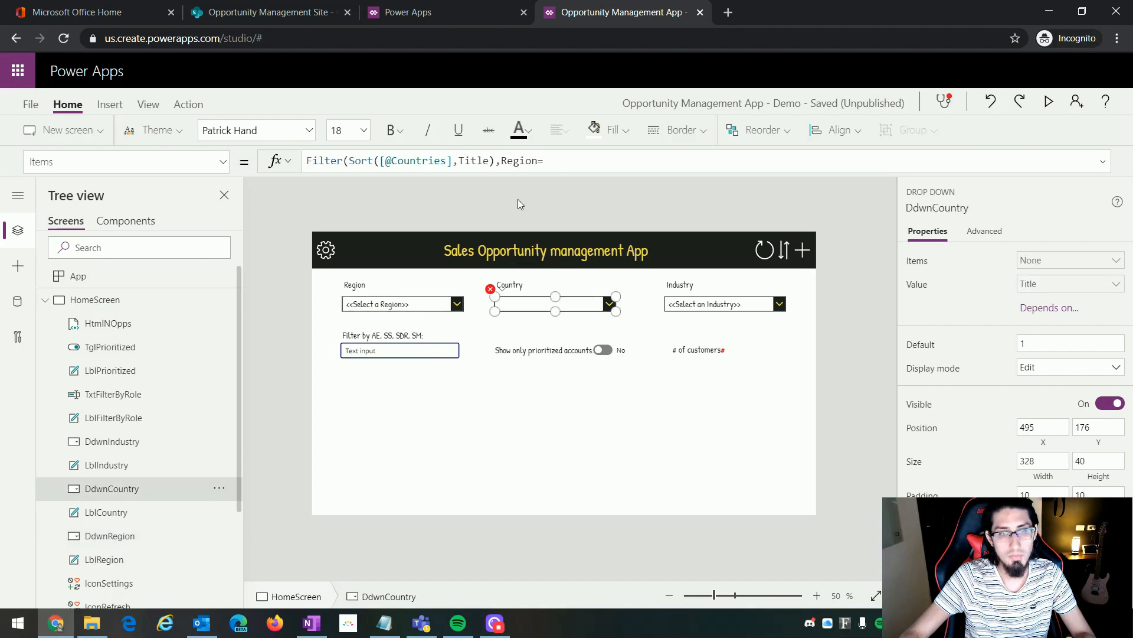
click(560, 161)
text(Dd)
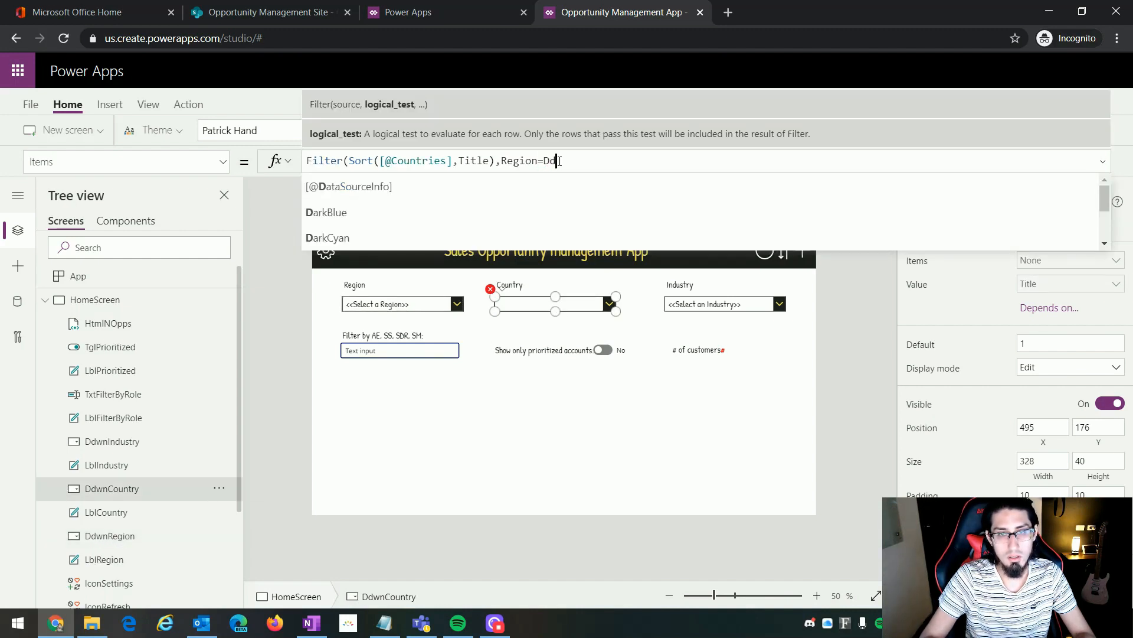
text(wnRegion.)
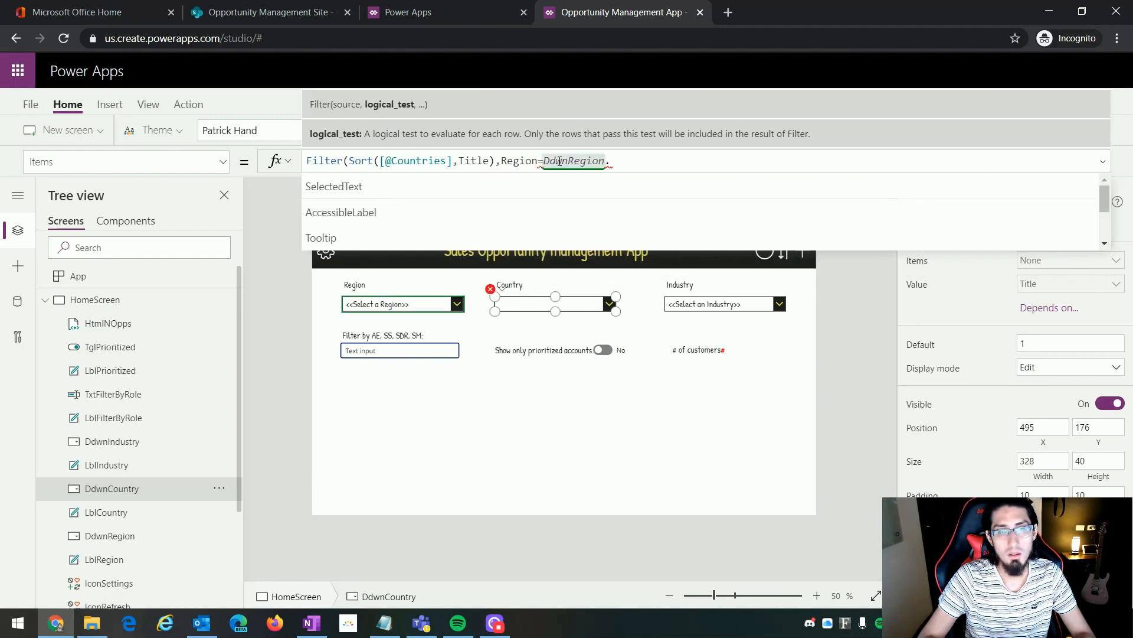
text(Sele)
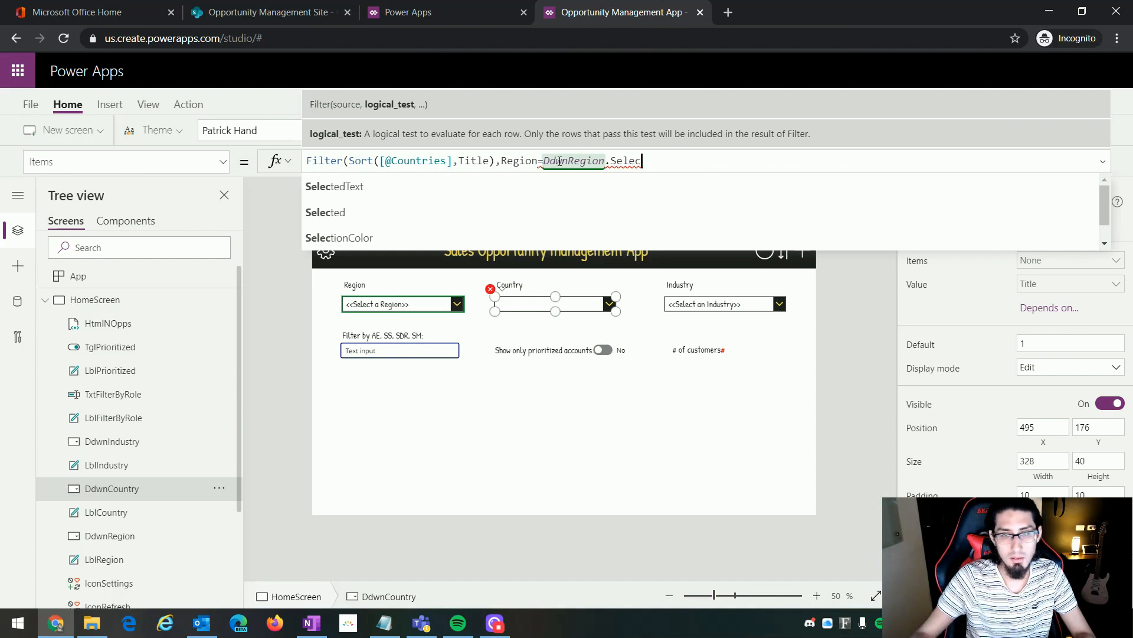
text(c)
click(426, 186)
text(.)
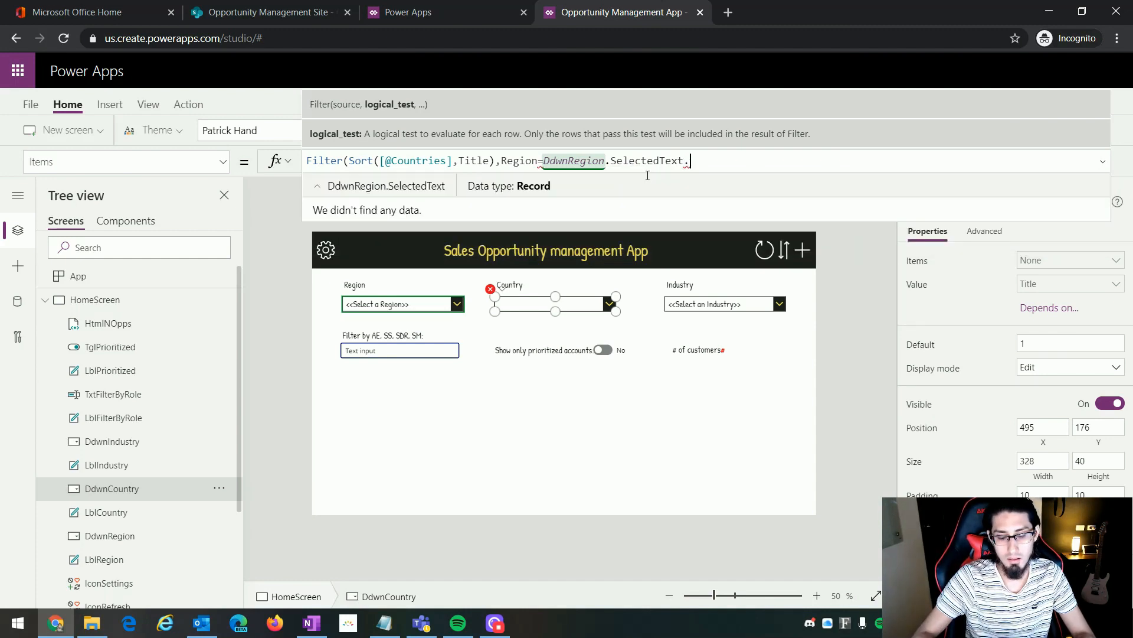
text(Ti)
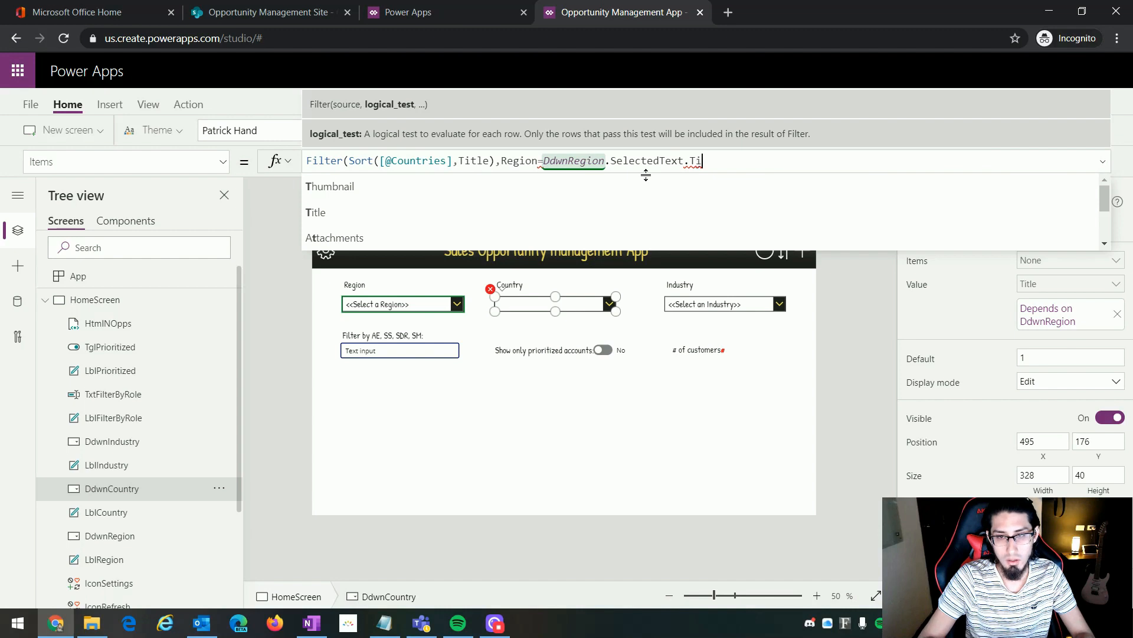
text(tle)
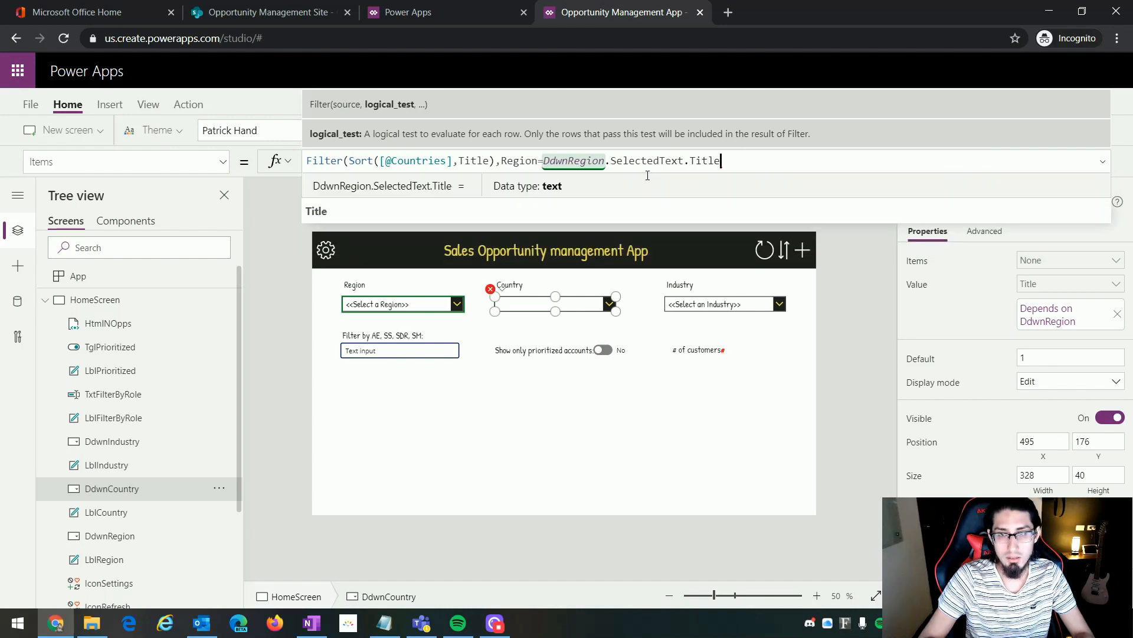
text())
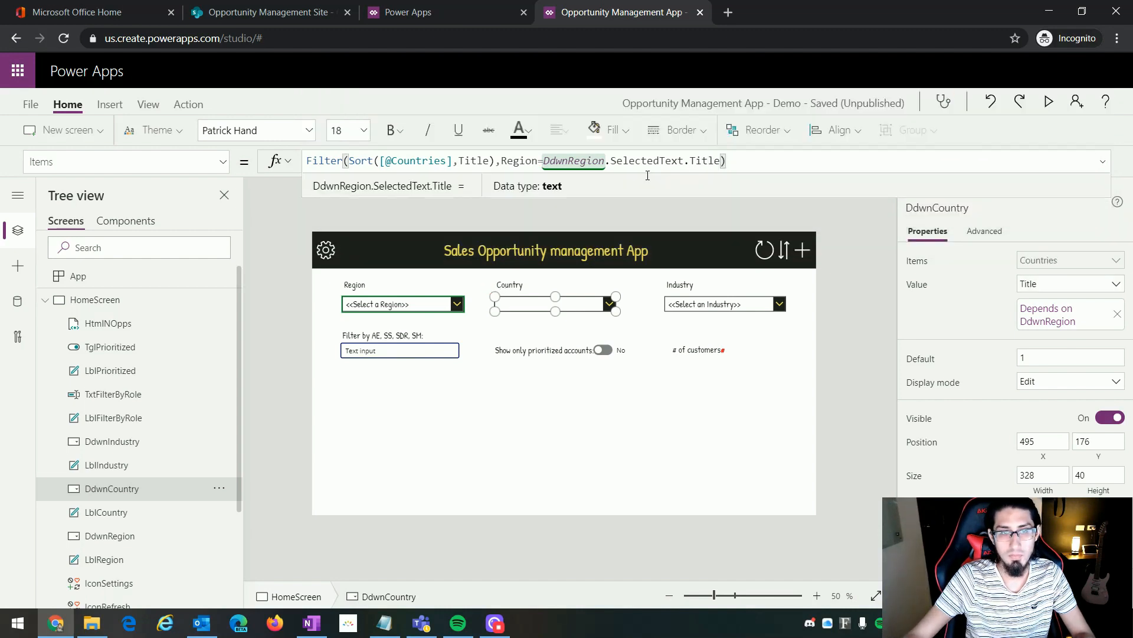
click(755, 424)
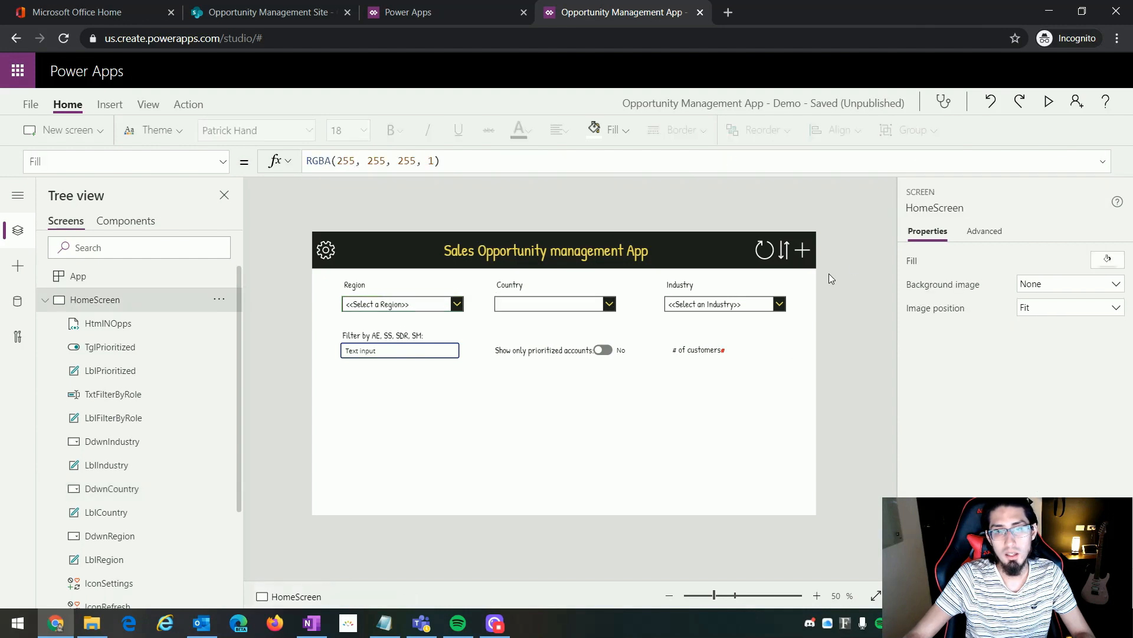
Preview the app, choose AMER as the region, and examine the countries offered by the Country drop-down
click(1046, 104)
click(306, 200)
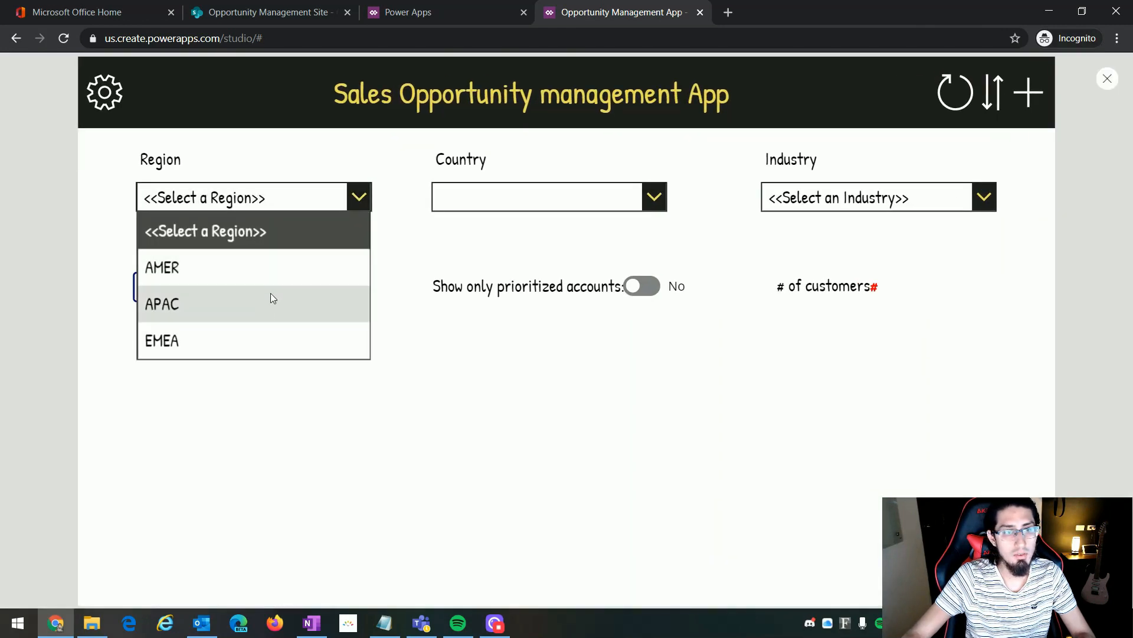
click(244, 275)
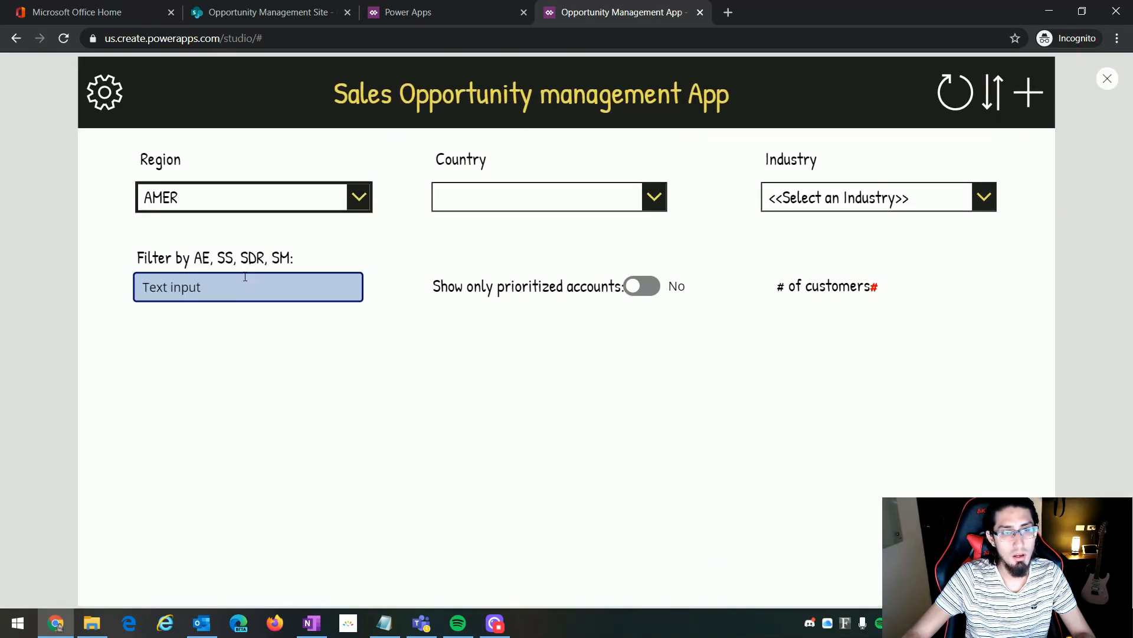
click(578, 196)
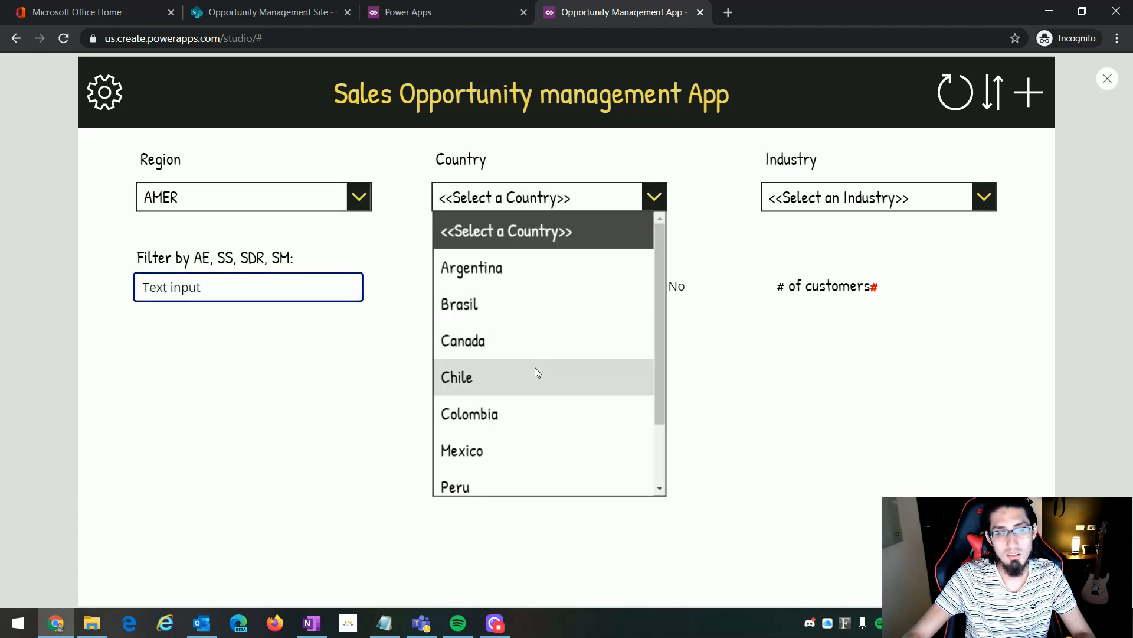
scroll(535, 369, down, 2)
scroll(540, 242, up, 2)
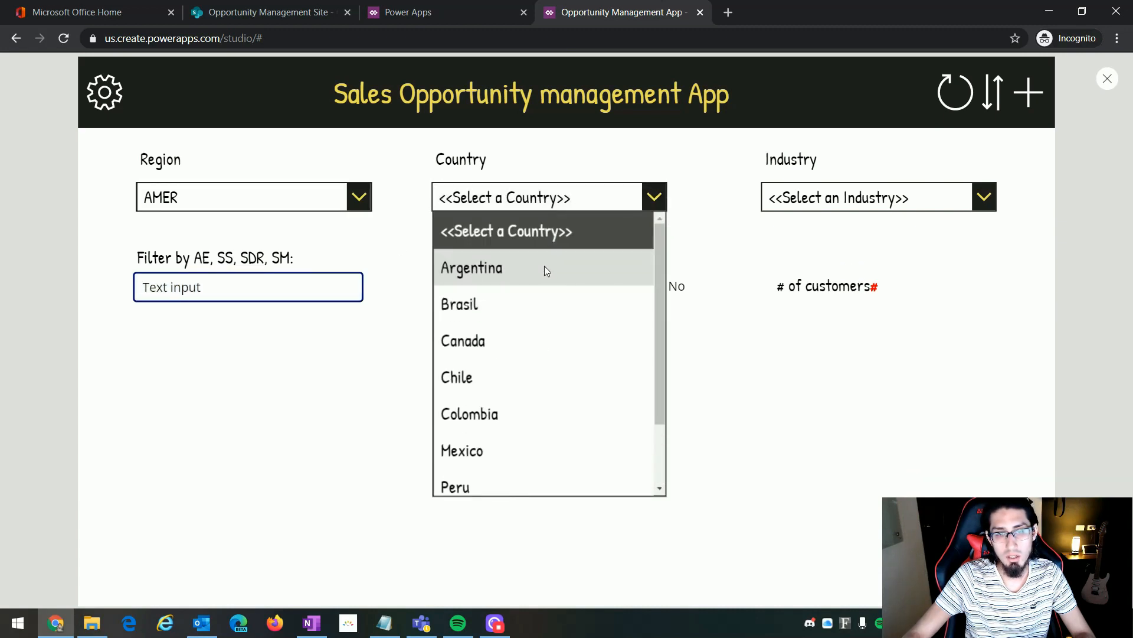
Switch the previewed region to APAC and to EMEA, checking the Country drop-down's options after each choice
click(237, 195)
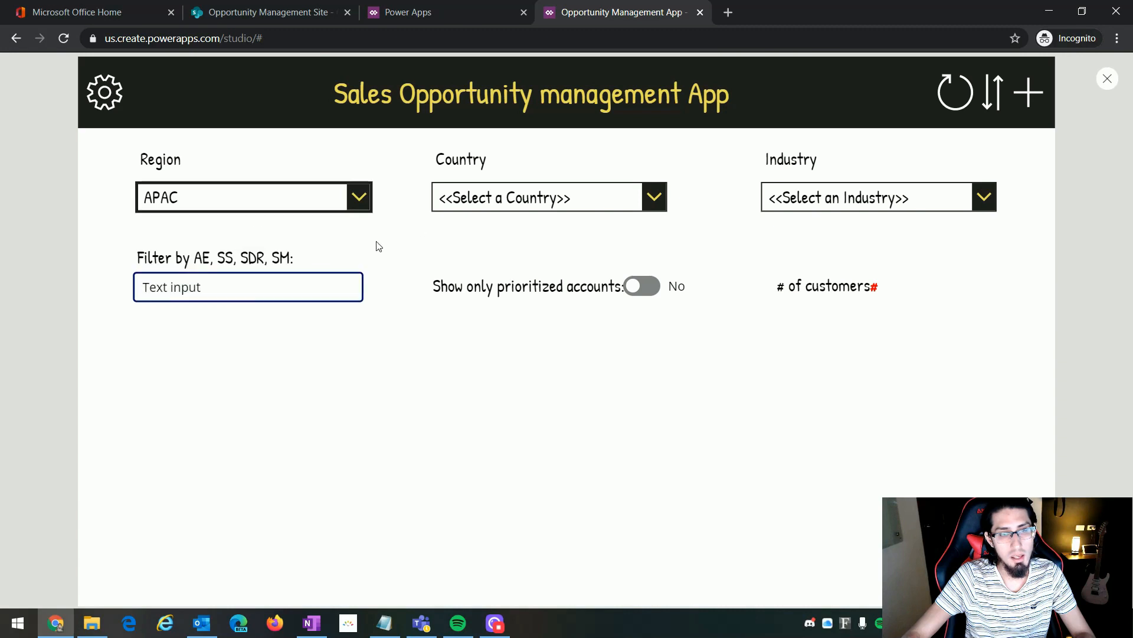
click(236, 307)
click(567, 201)
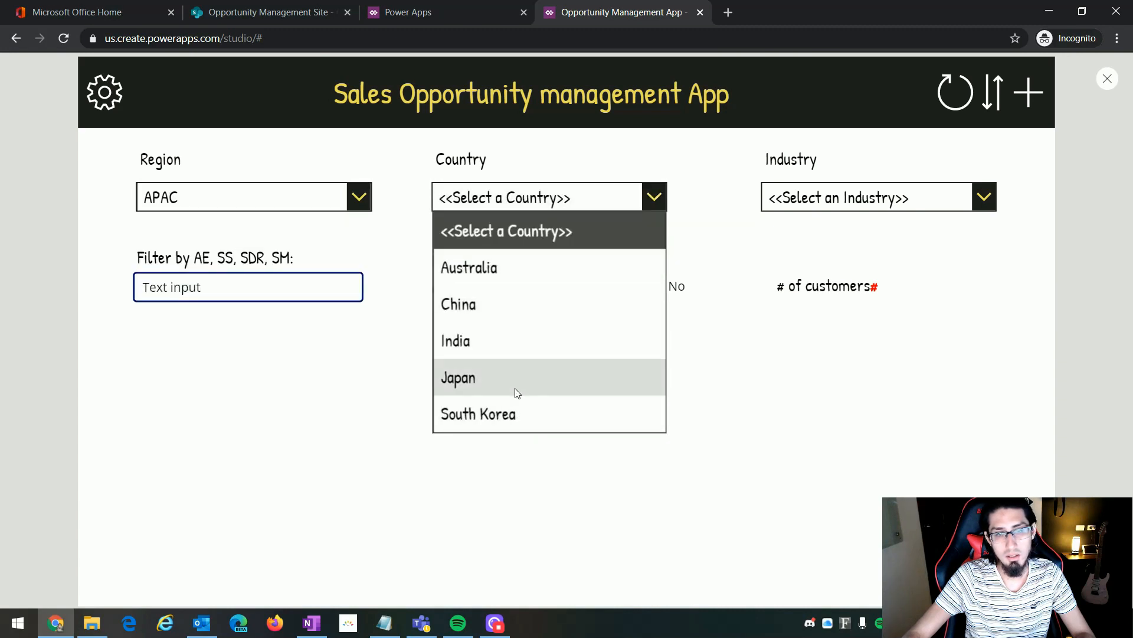
click(310, 207)
click(223, 340)
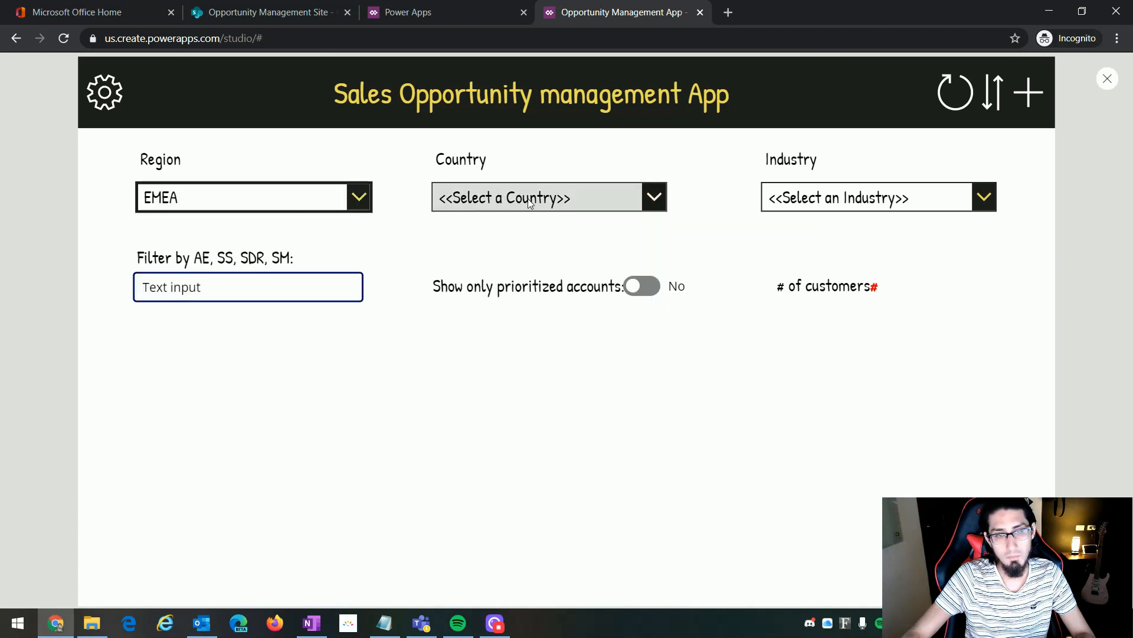
click(533, 200)
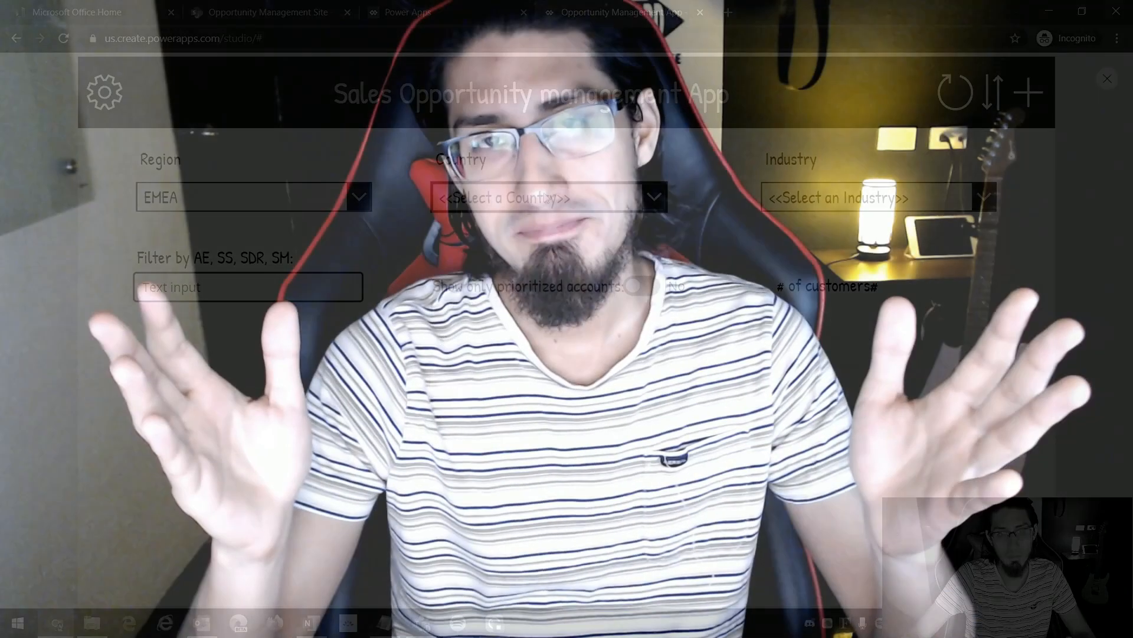